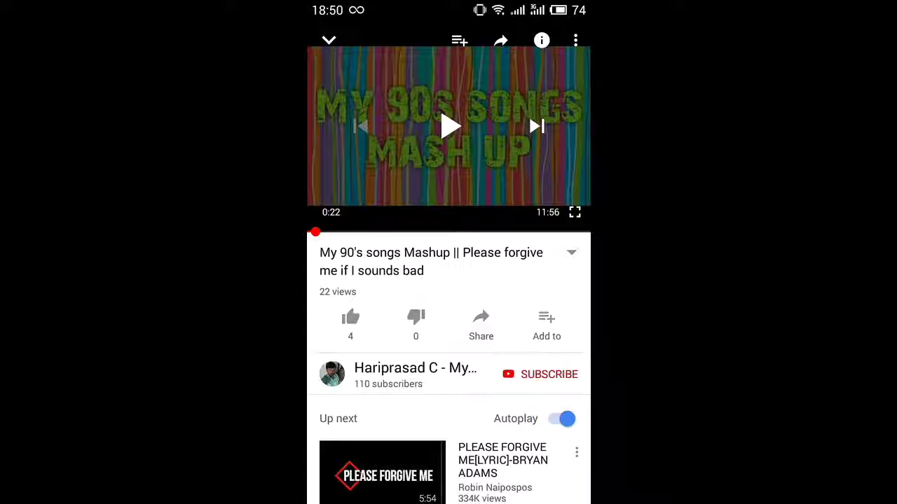
- Subscribe to the 90's songs mashup video's channel and turn on all notifications
click(540, 374)
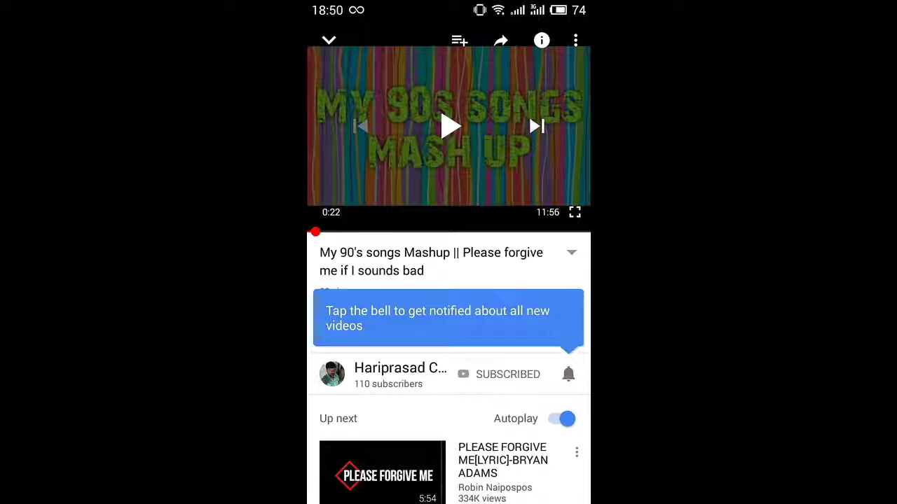
click(568, 374)
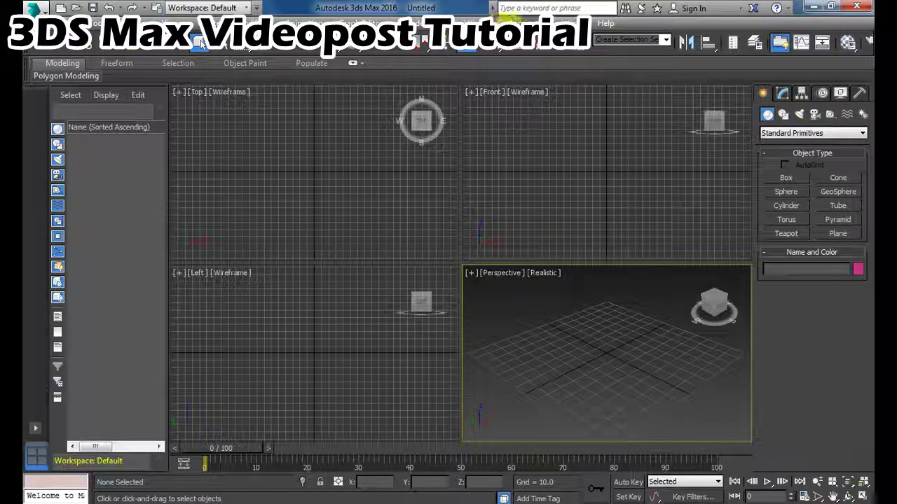
- Confirm the scene Units Setup and maximize the Perspective viewport
click(512, 21)
click(530, 199)
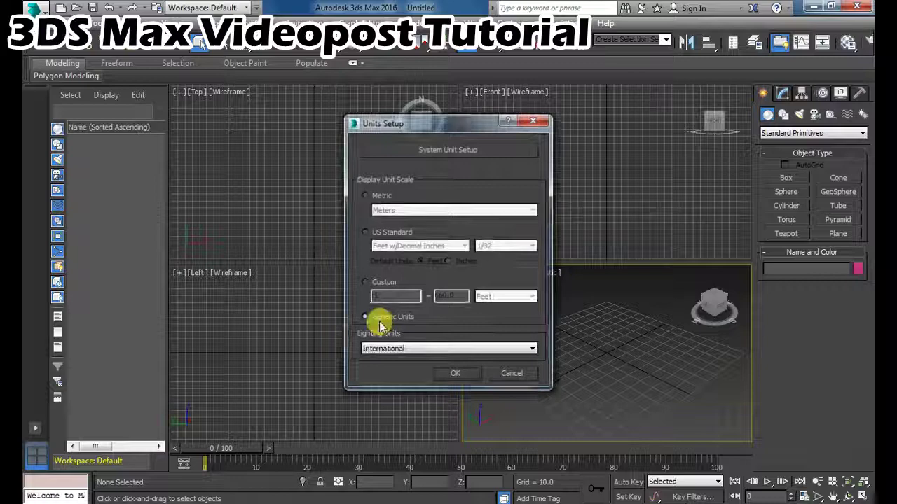
click(463, 375)
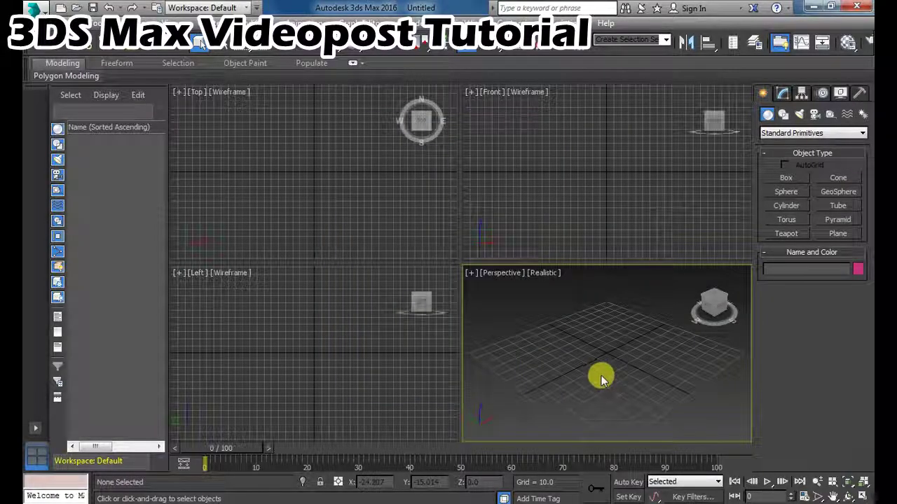
key(alt+w)
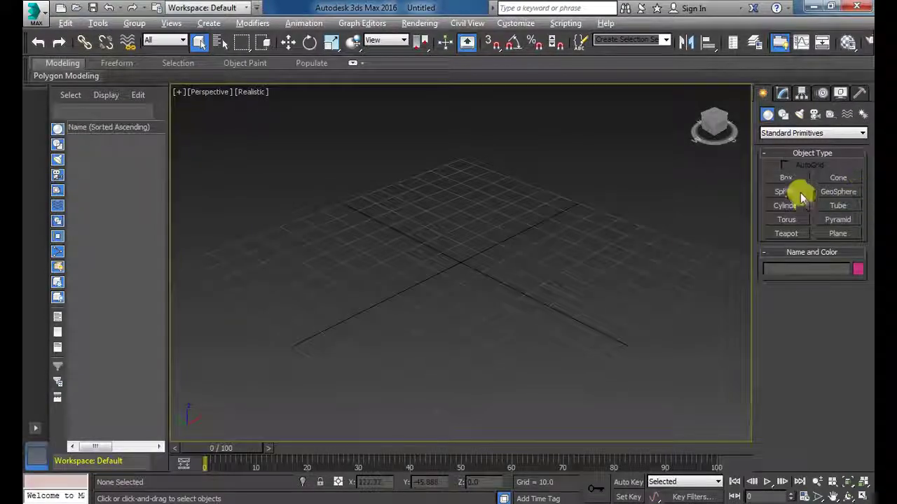
- Create a sphere on the grid with radius 20
click(798, 192)
drag(377, 295, 414, 287)
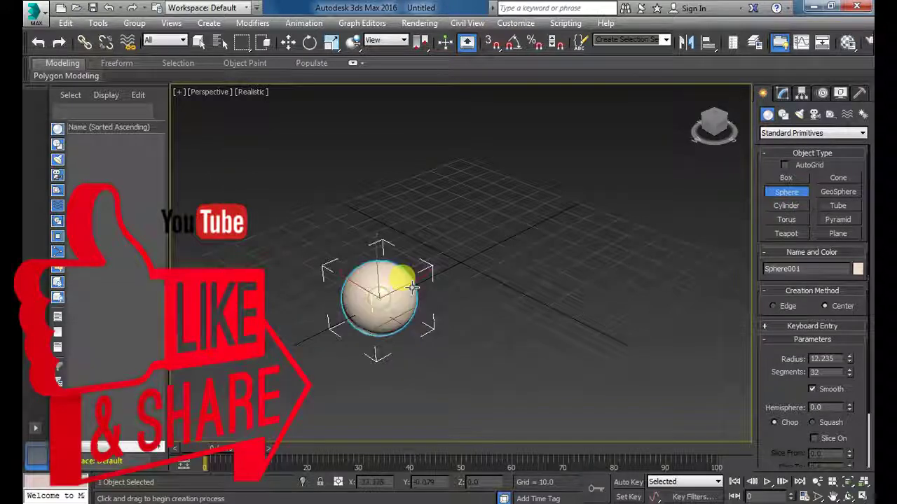
double_click(826, 359)
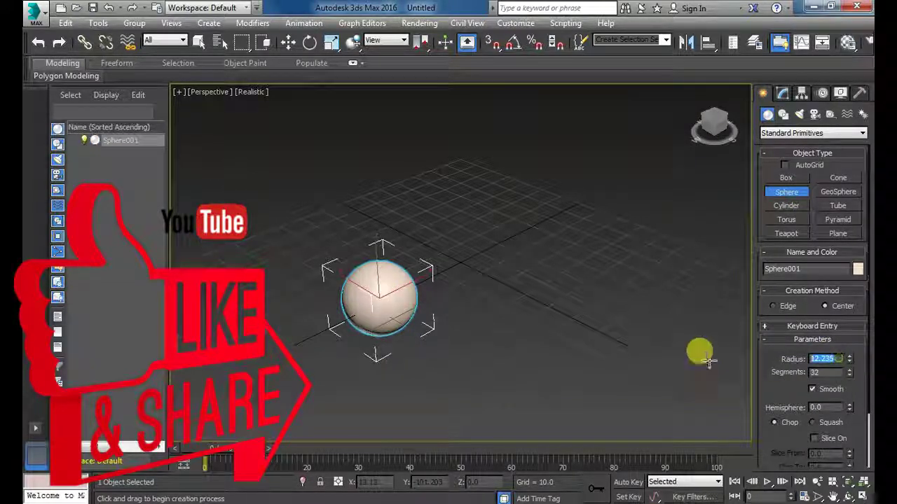
text(20)
right_click(571, 330)
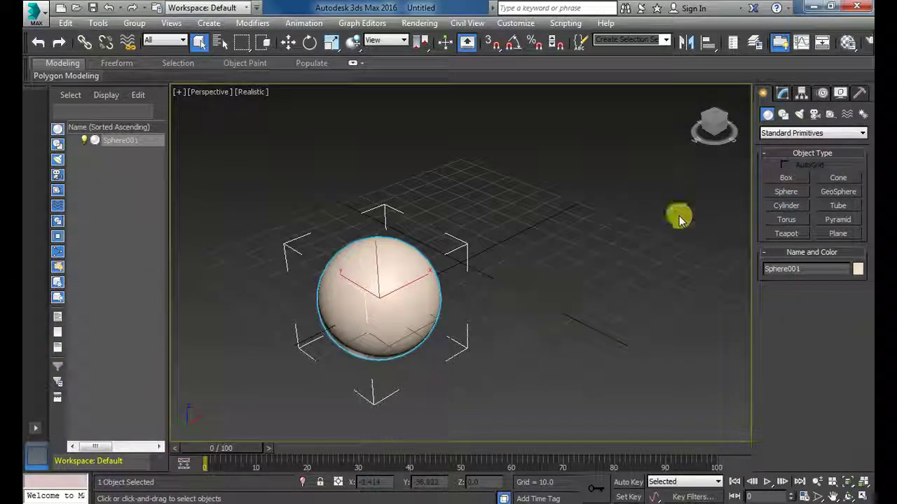
- Enable Base To Pivot on the sphere in the Modify panel
click(782, 94)
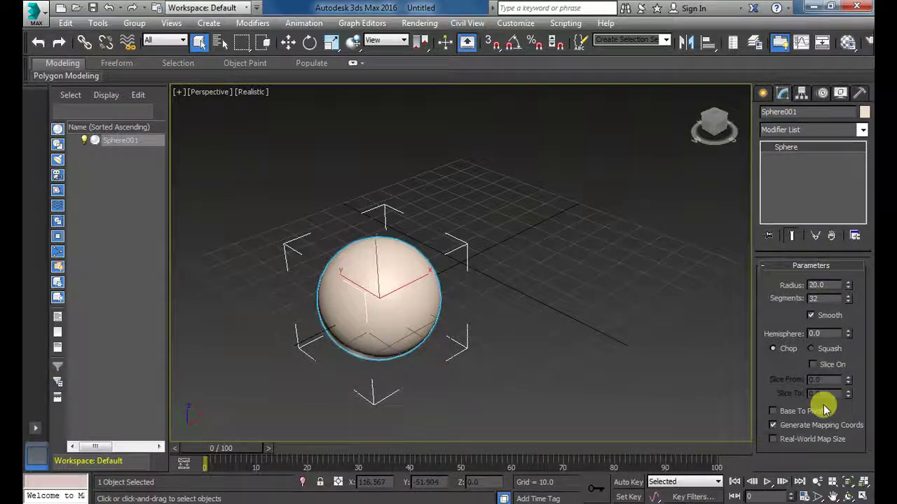
click(775, 411)
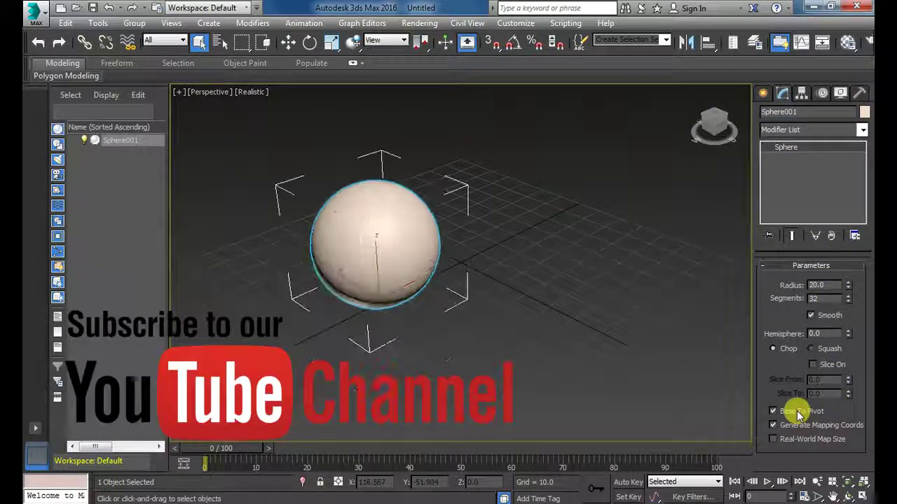
click(603, 210)
click(762, 93)
click(811, 133)
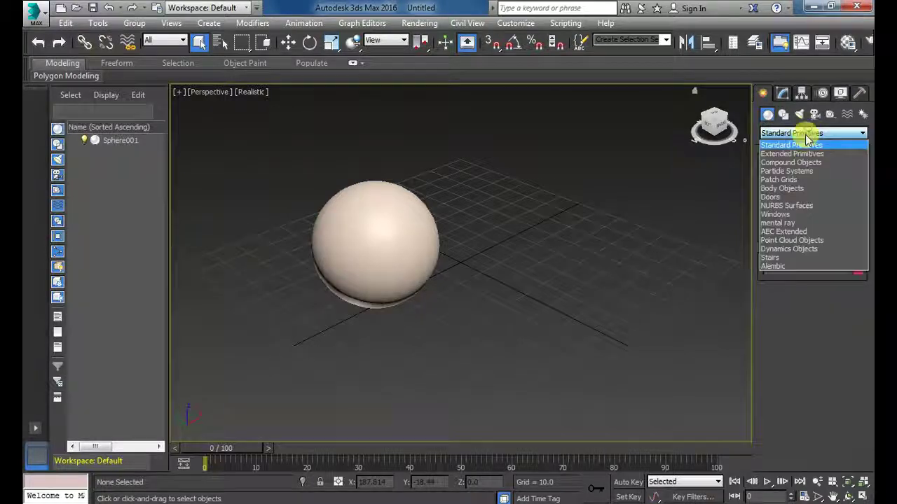
- Draw a Star1-family Extended Primitives hedra beside the sphere in the Top viewport
click(791, 153)
click(786, 178)
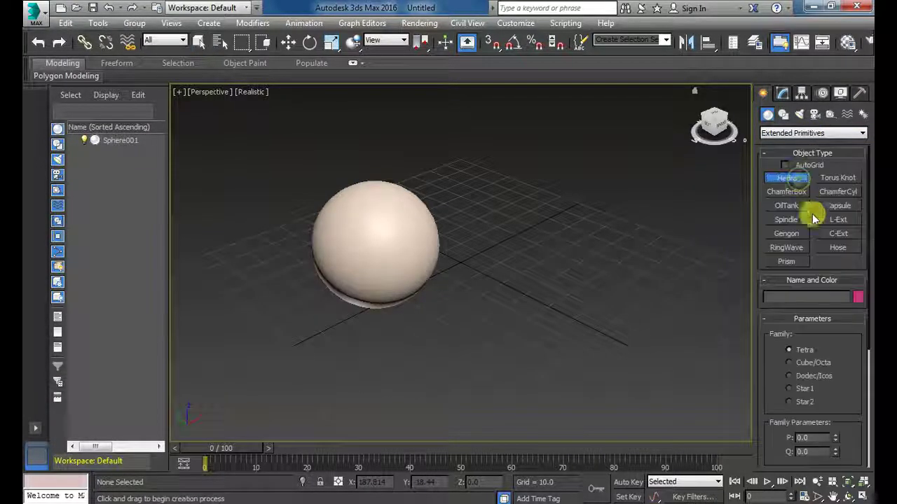
click(804, 388)
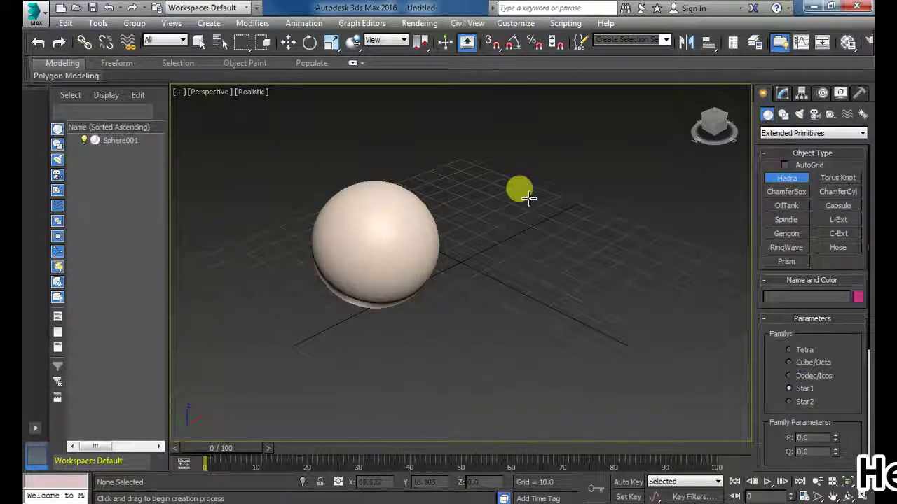
key(alt+w)
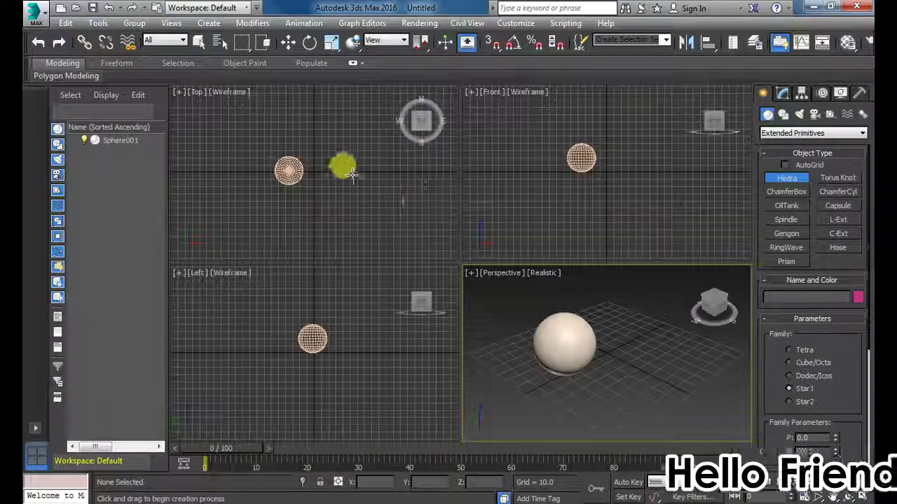
drag(337, 168, 354, 162)
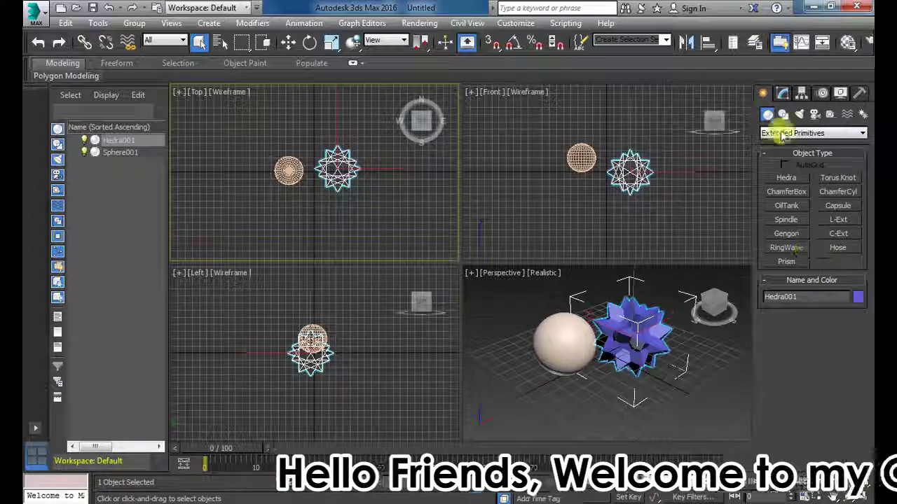
- Set the hedra's radius to 20 in the Modify panel
click(782, 94)
scroll(866, 384, down, 5)
double_click(823, 437)
text(20)
key(Return)
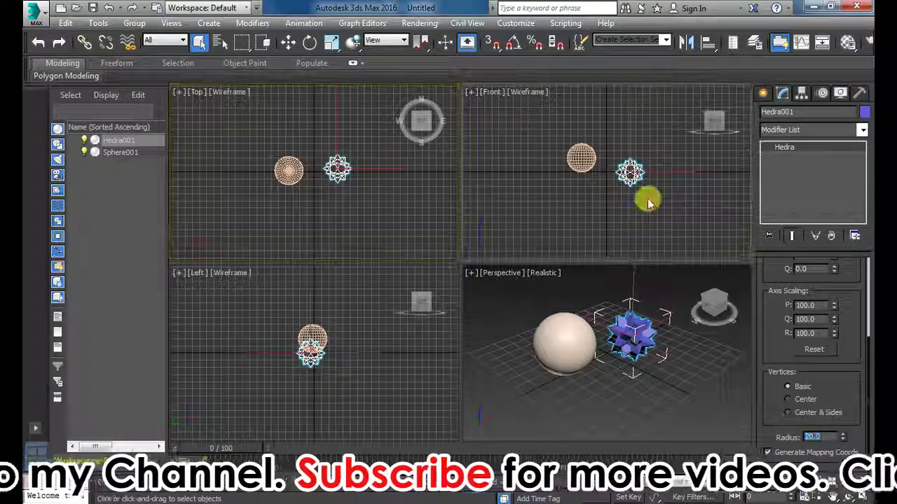
- Move the hedra up above the grid in the Front view
scroll(648, 141, up, 4)
key(w)
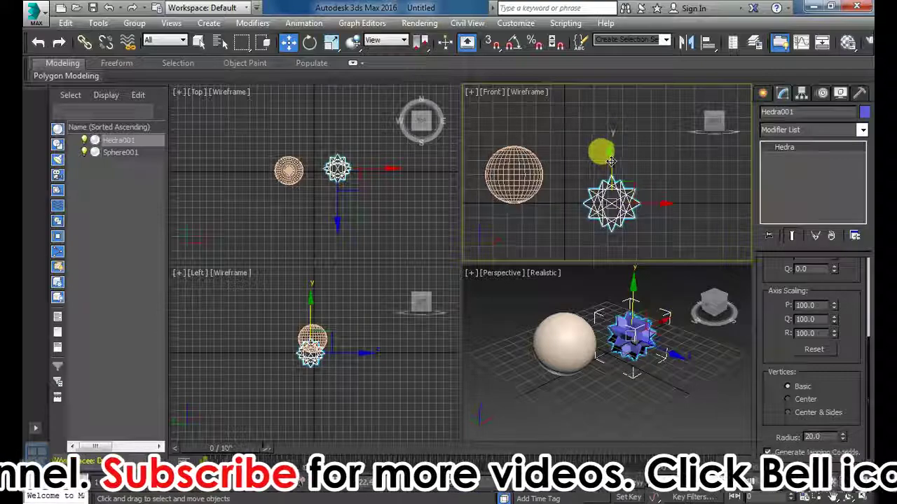
drag(611, 162, 611, 127)
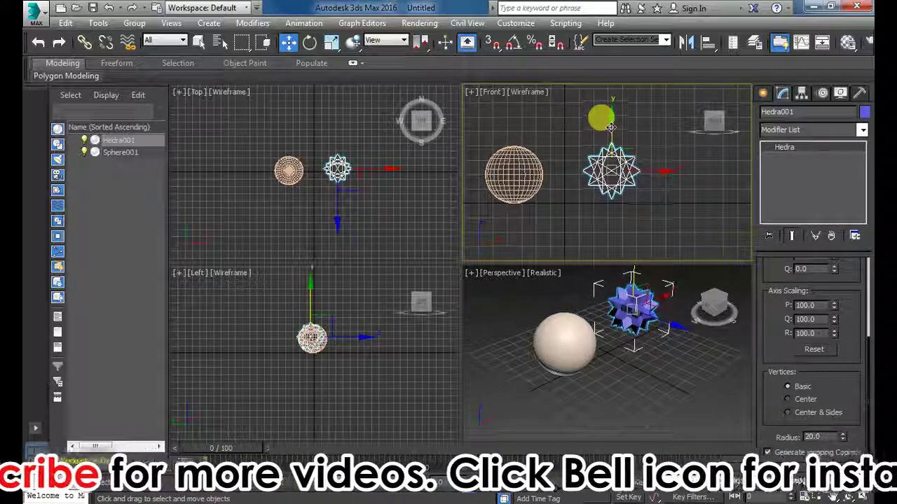
click(686, 362)
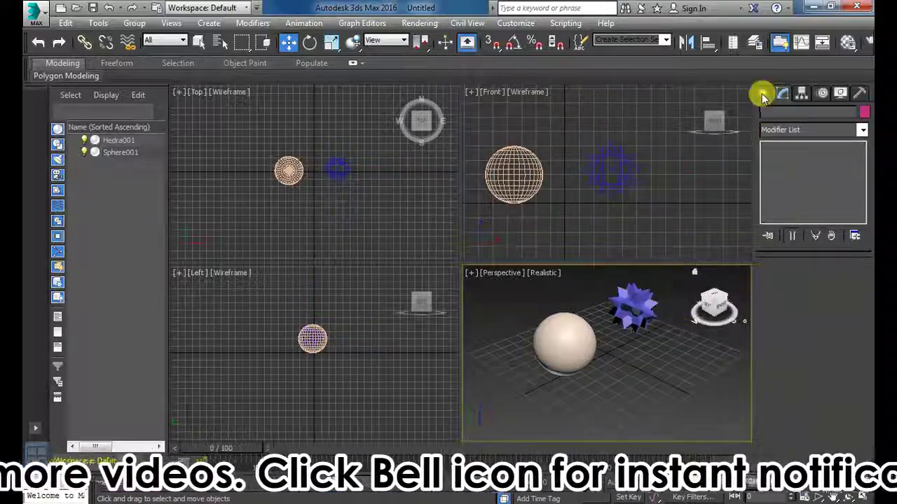
- Create a Dummy helper box in the Top viewport
click(761, 93)
click(832, 114)
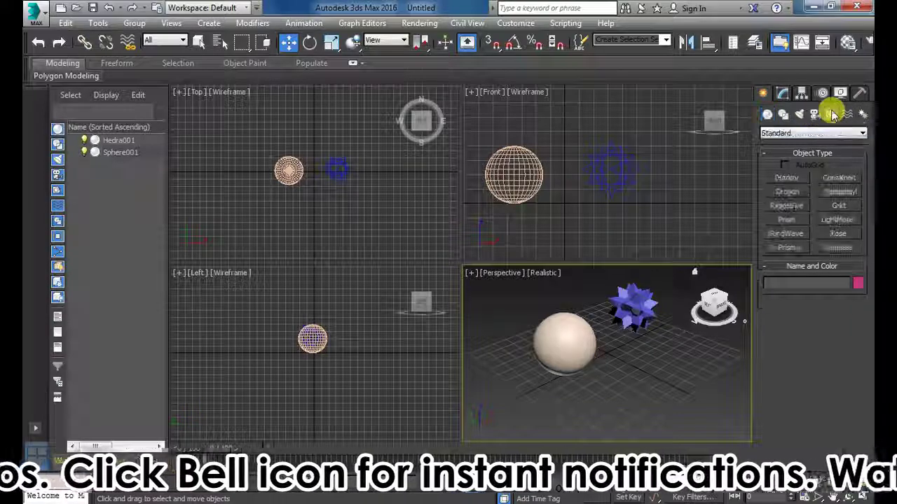
click(786, 178)
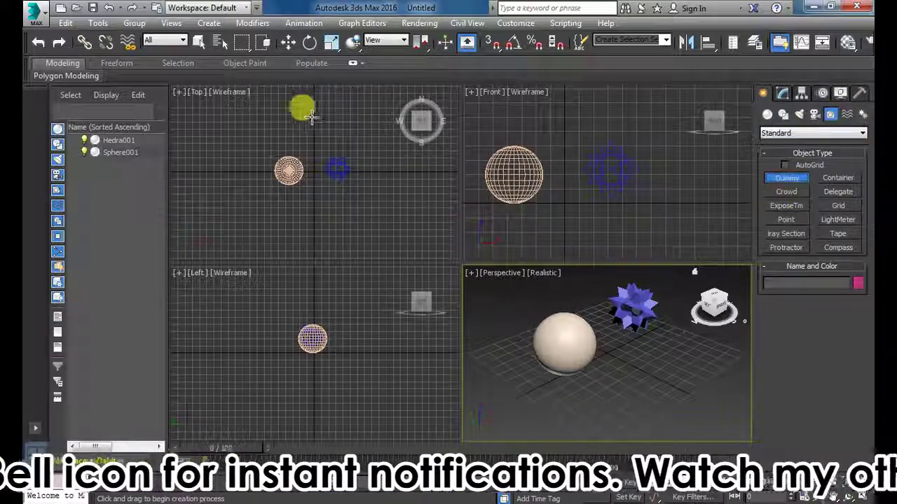
drag(300, 114, 314, 129)
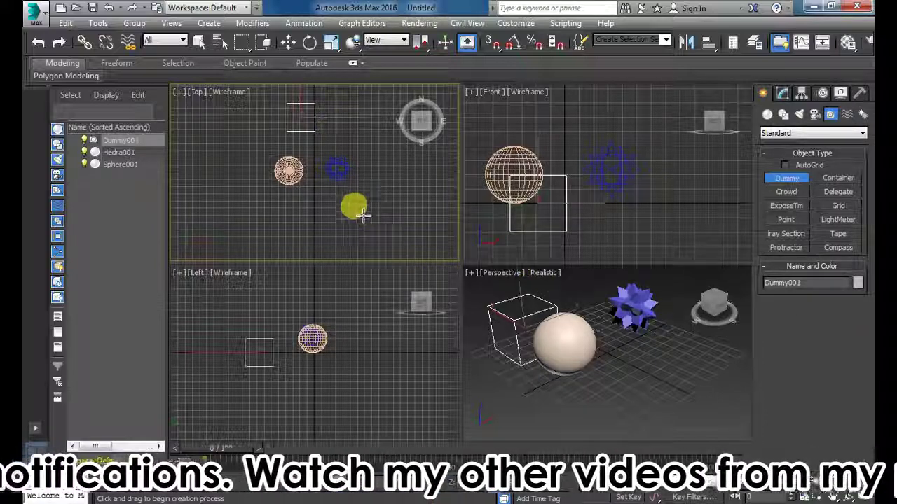
- Move the dummy to the right and raise it above the sphere and hedra
key(w)
mouse_move(349, 117)
mouse_down()
mouse_move(372, 118)
mouse_move(360, 119)
mouse_up()
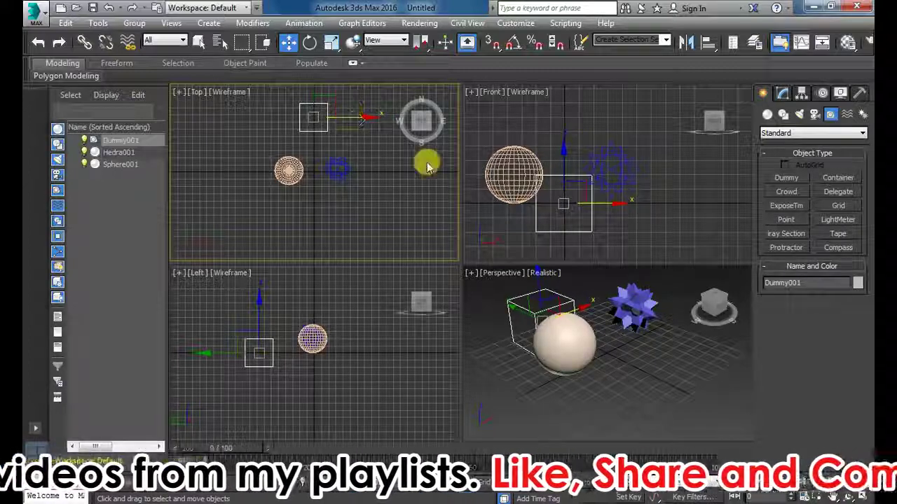
drag(566, 147, 551, 36)
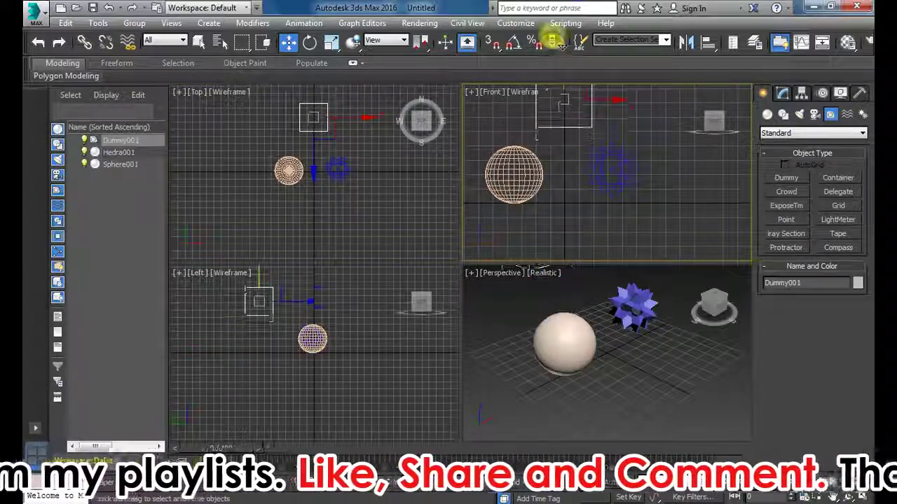
scroll(685, 350, down, 3)
alt+middle_drag(685, 350, 651, 308)
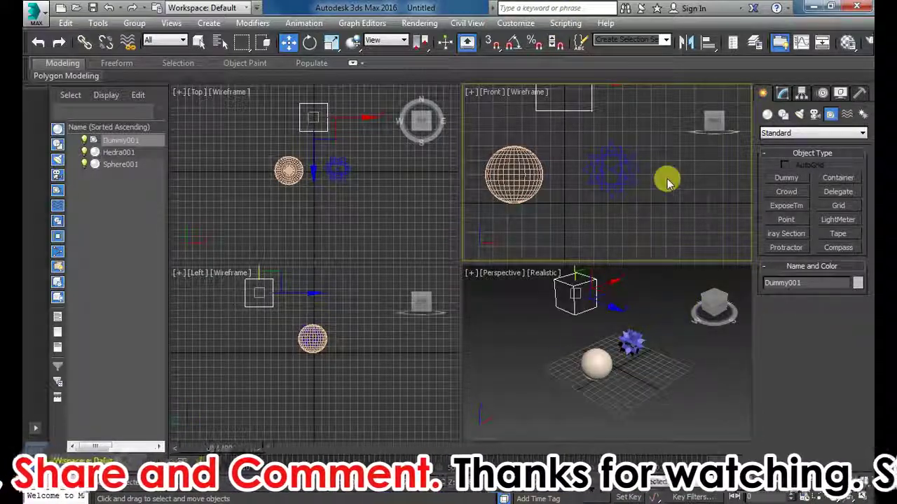
click(662, 212)
- Zoom Extents the Front, Top and Left views to fit all objects
key(z)
click(374, 224)
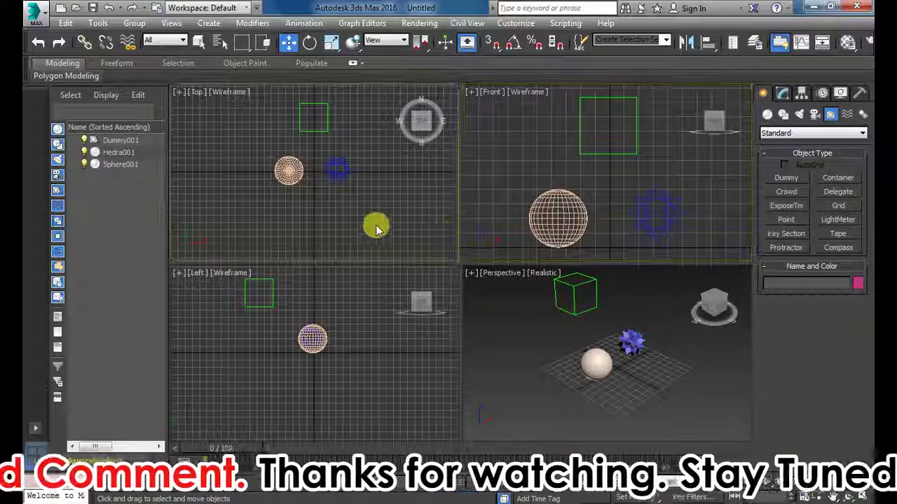
key(z)
click(370, 320)
key(z)
click(645, 386)
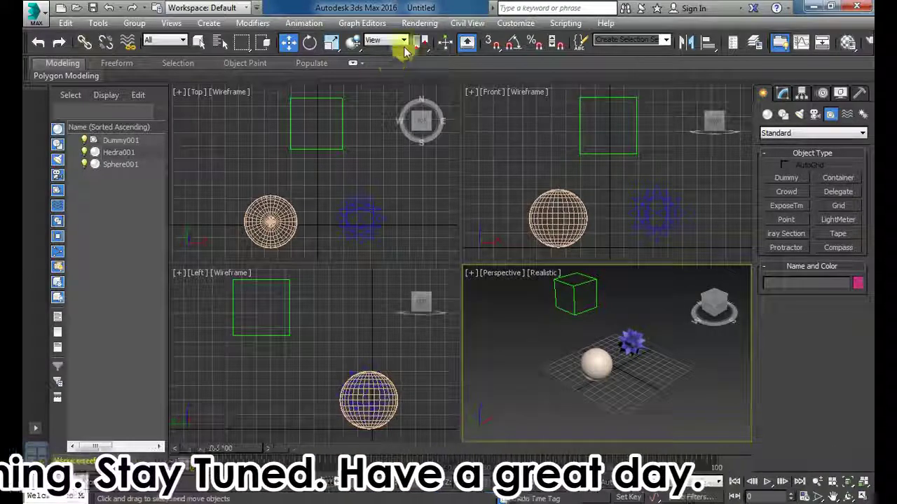
click(419, 23)
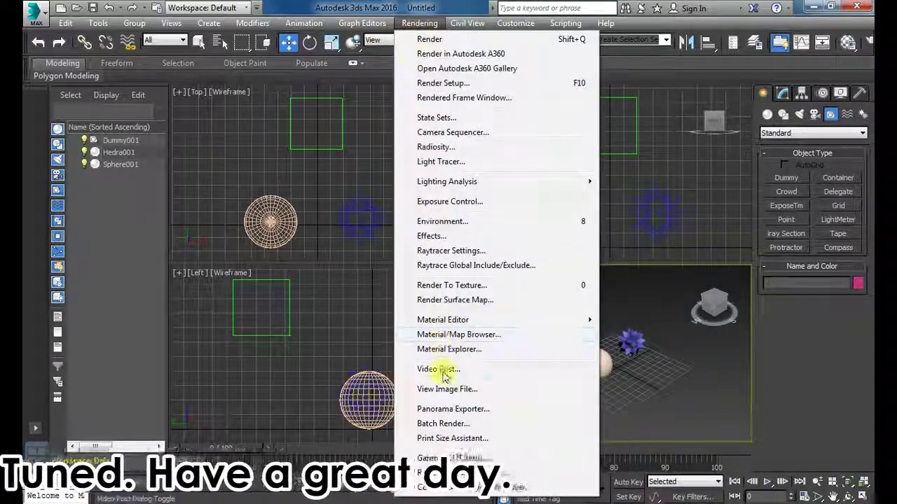
click(444, 377)
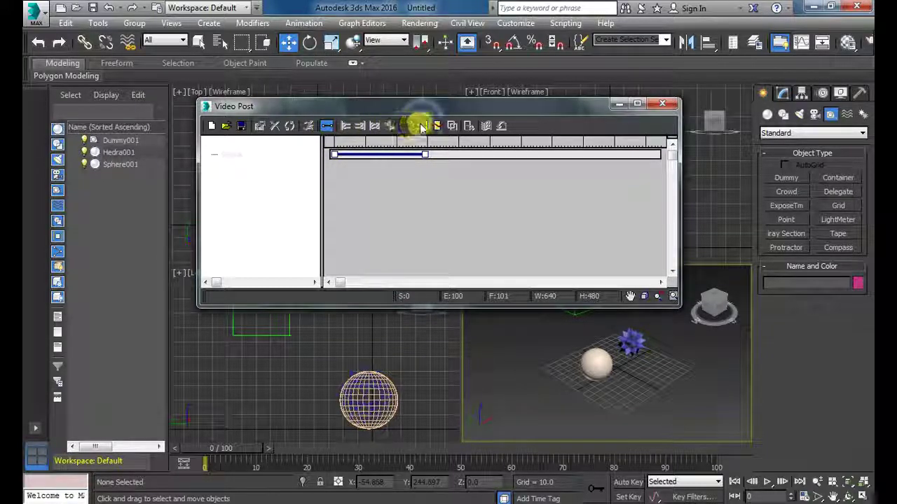
click(662, 105)
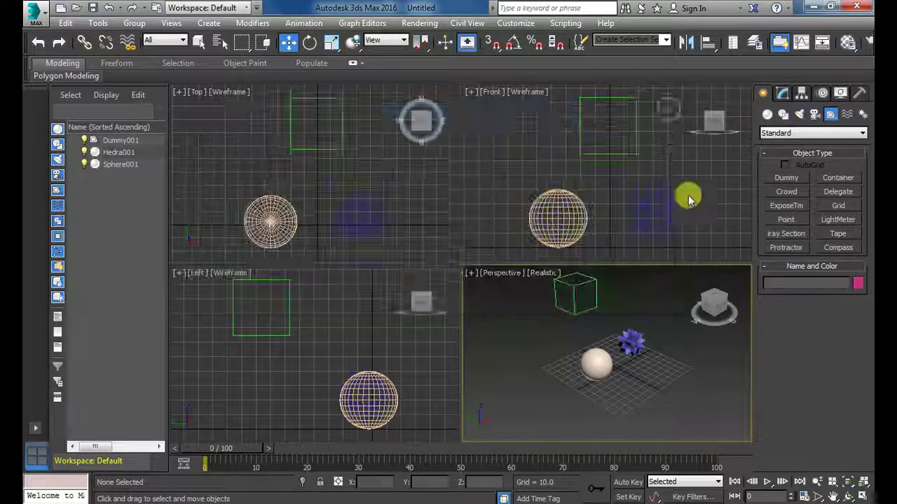
- Check Hedra001's Object Properties and close them
click(596, 361)
right_click(604, 362)
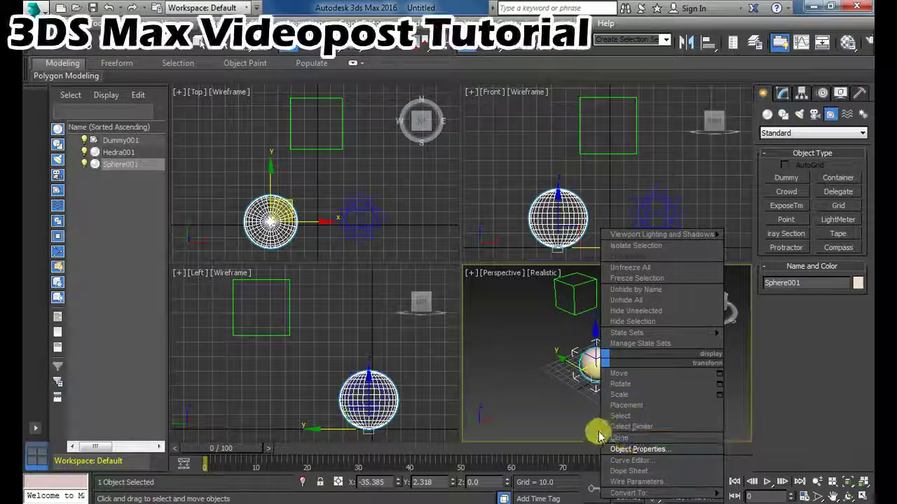
click(622, 343)
right_click(638, 348)
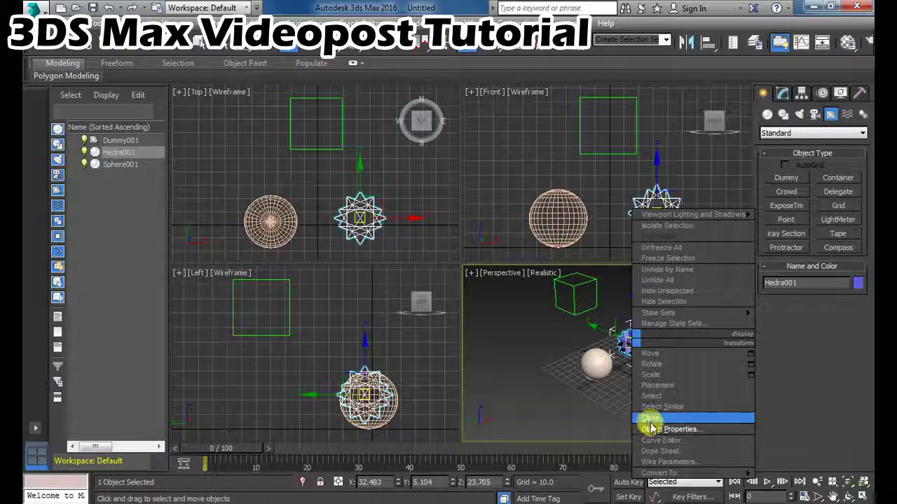
click(659, 429)
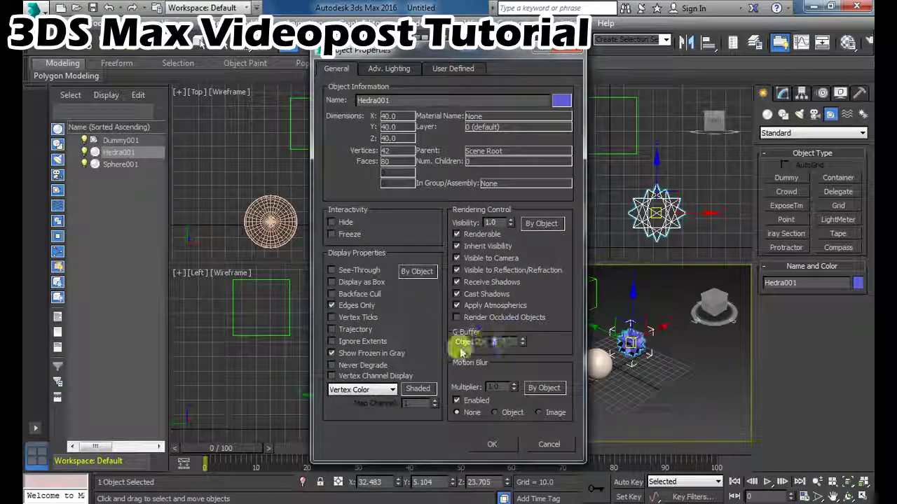
click(491, 444)
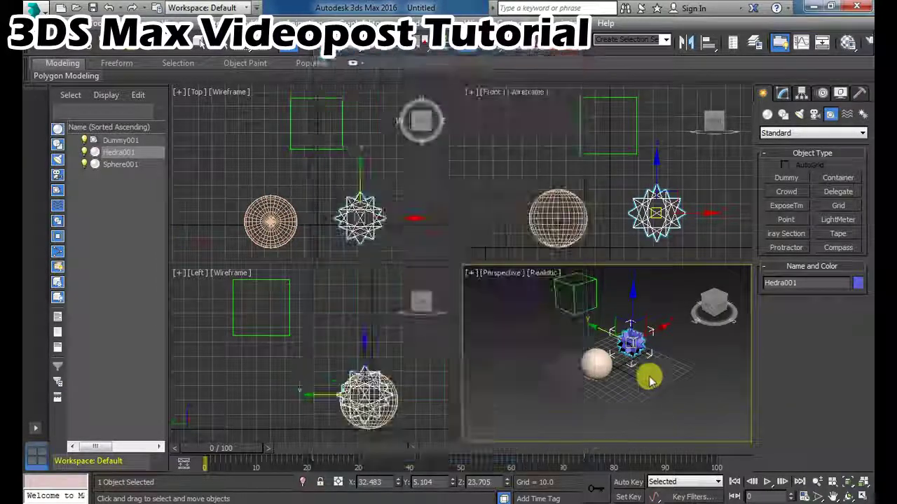
- Check Sphere001's Object Properties and close them
click(592, 360)
right_click(582, 356)
click(617, 443)
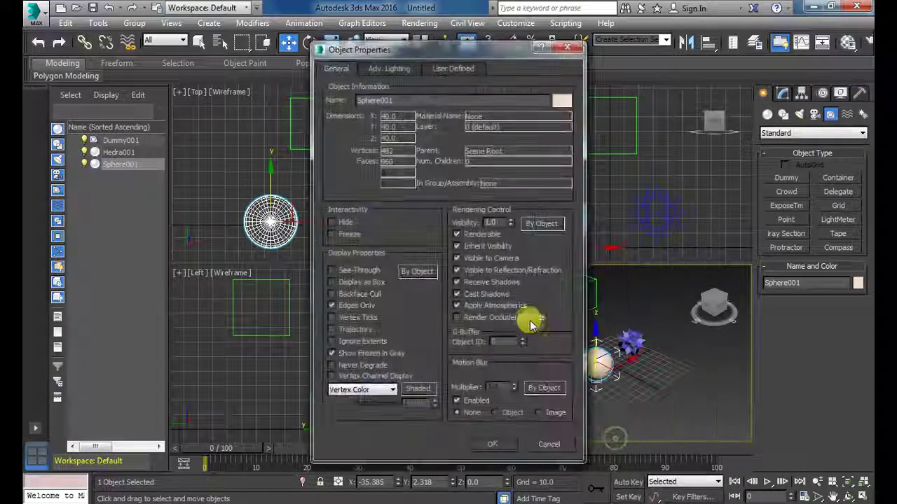
click(492, 444)
click(552, 329)
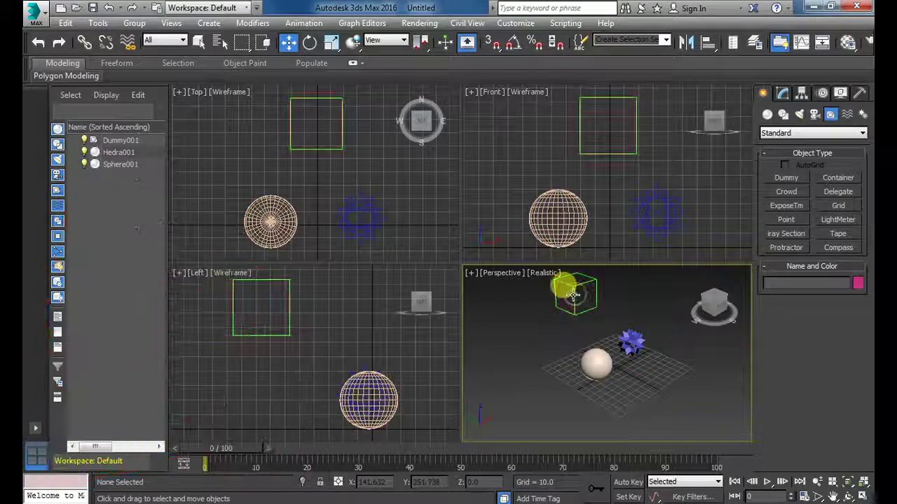
- Set Dummy001's G-Buffer Object ID to 3 in Object Properties
click(576, 300)
right_click(576, 301)
click(597, 384)
double_click(500, 339)
text(3)
click(495, 439)
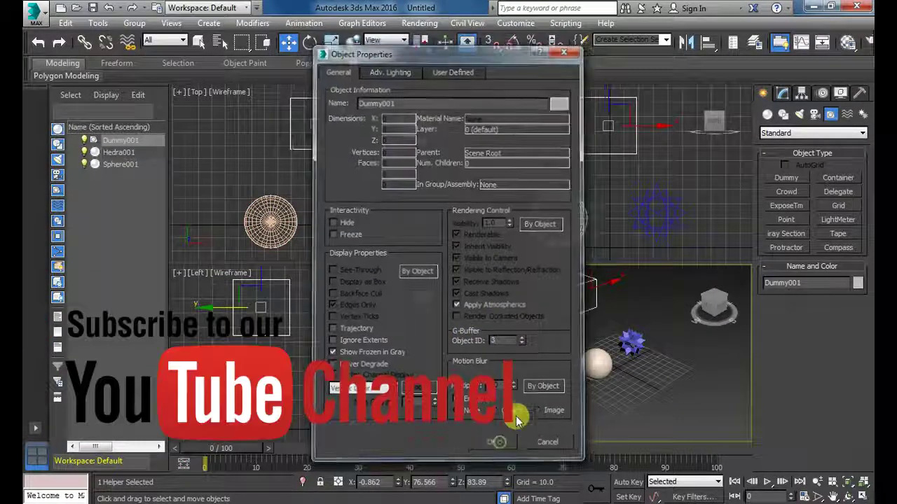
click(545, 360)
click(439, 27)
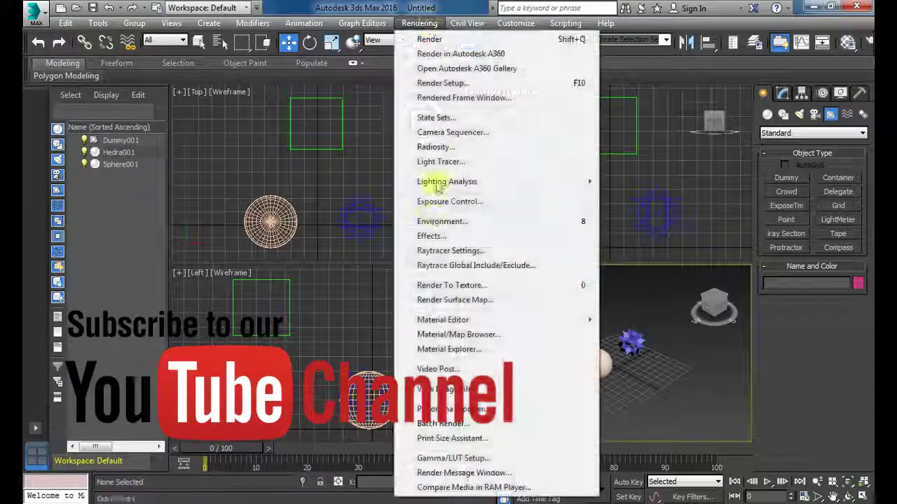
- Open Video Post and queue a Perspective scene event spanning frames 0 to 100
click(436, 367)
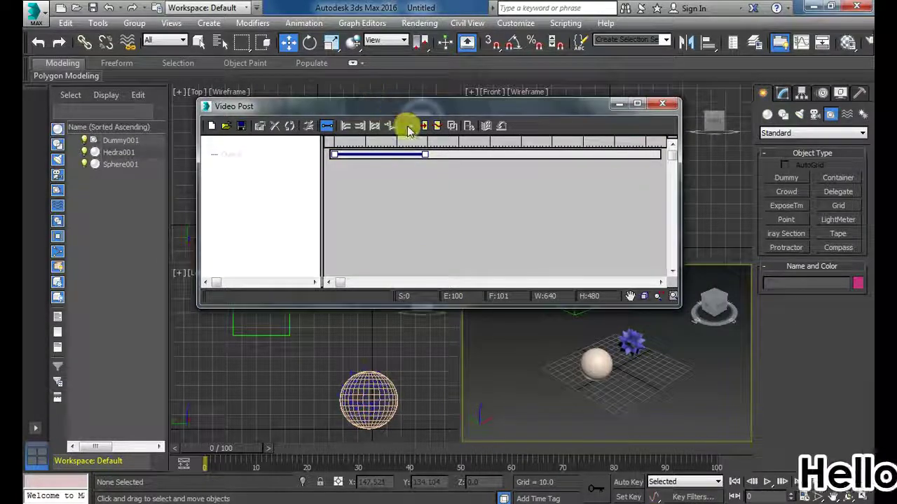
click(410, 126)
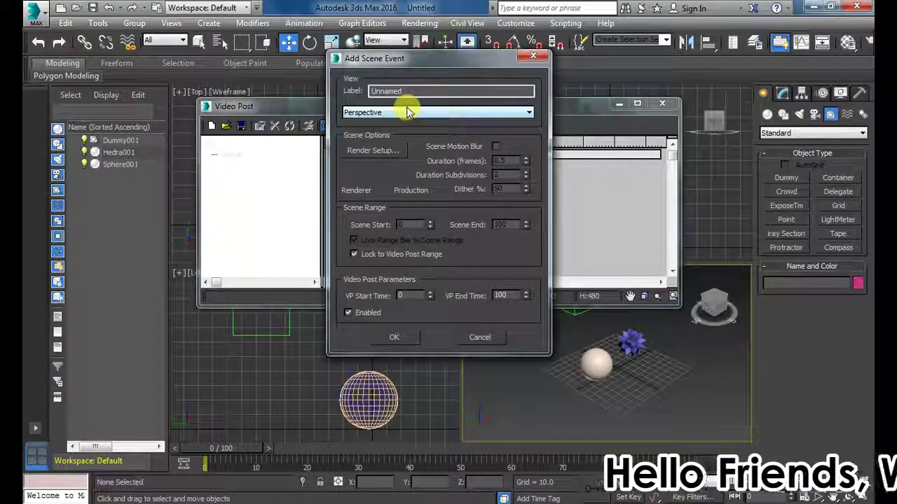
click(406, 112)
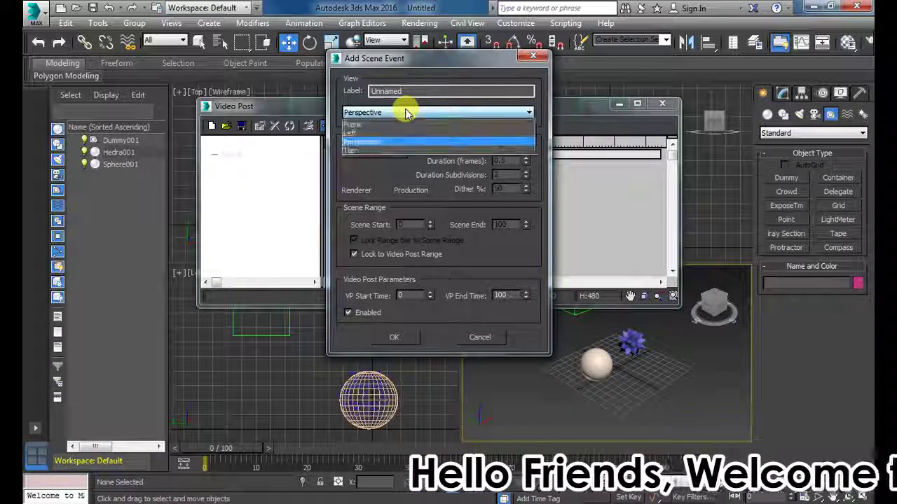
click(406, 112)
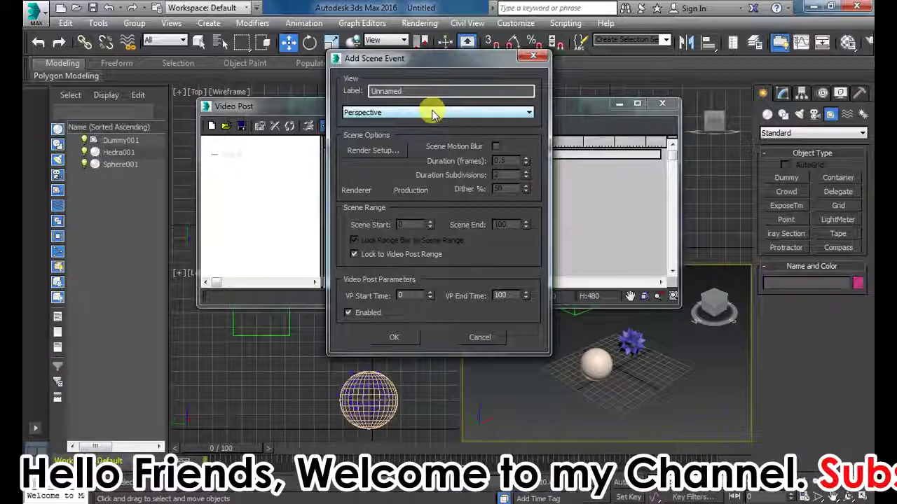
click(431, 116)
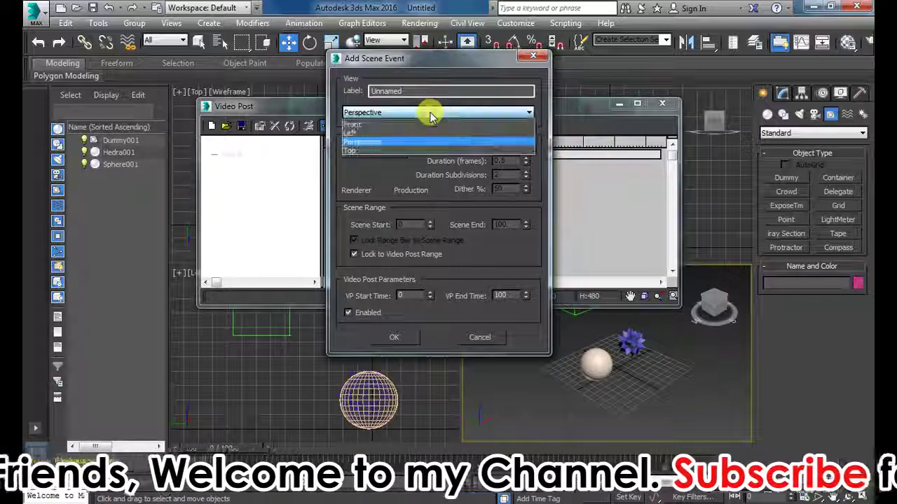
click(400, 140)
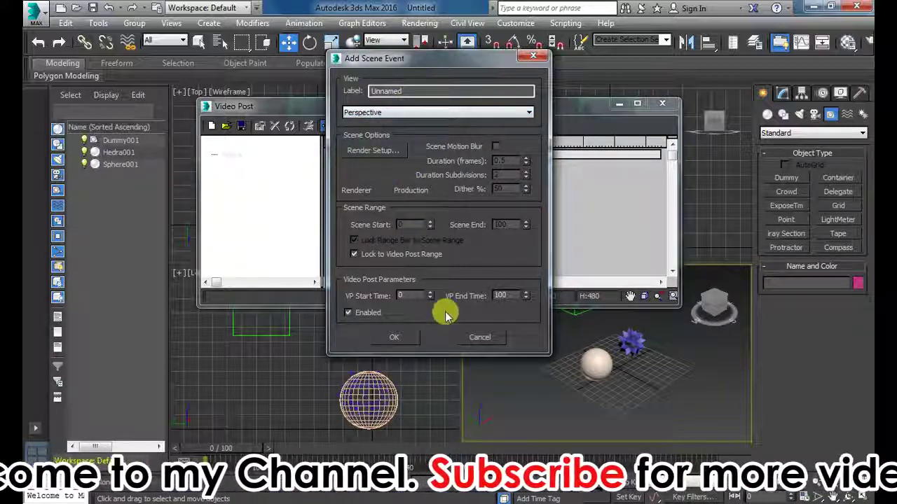
click(400, 340)
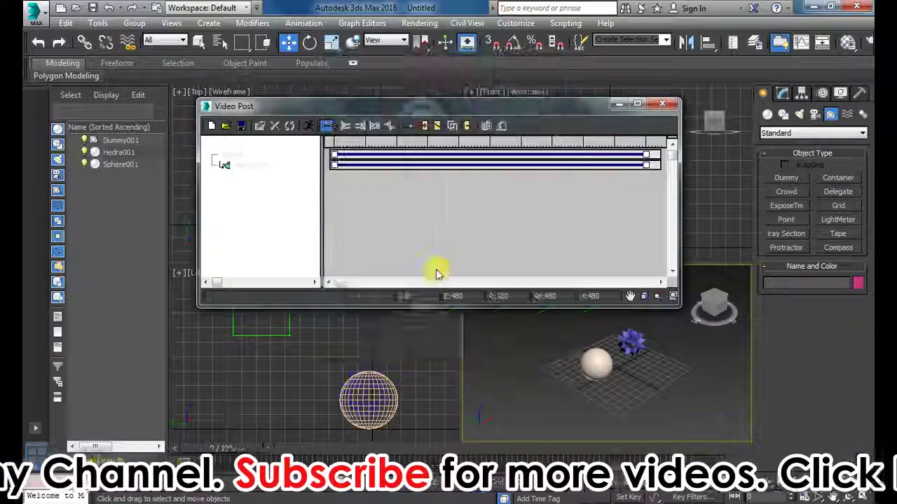
- Cancel the Add Image Input Event dialog without choosing a file
click(426, 126)
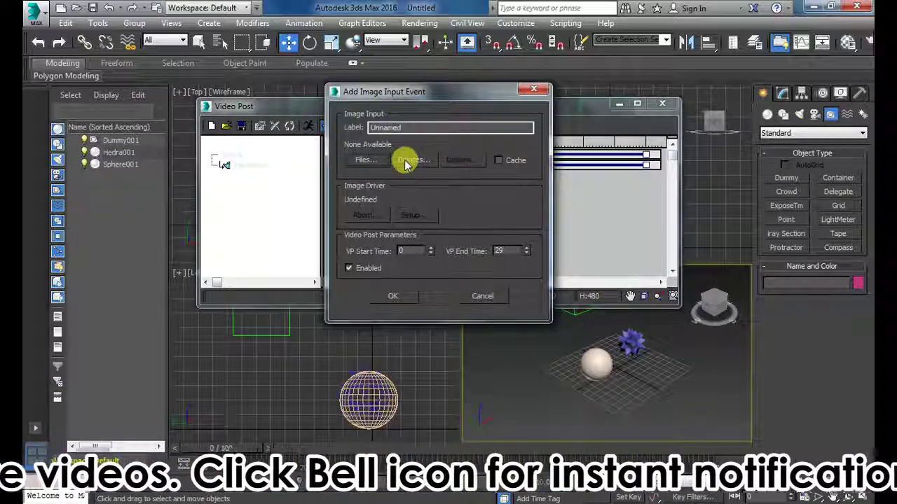
click(376, 161)
key(Escape)
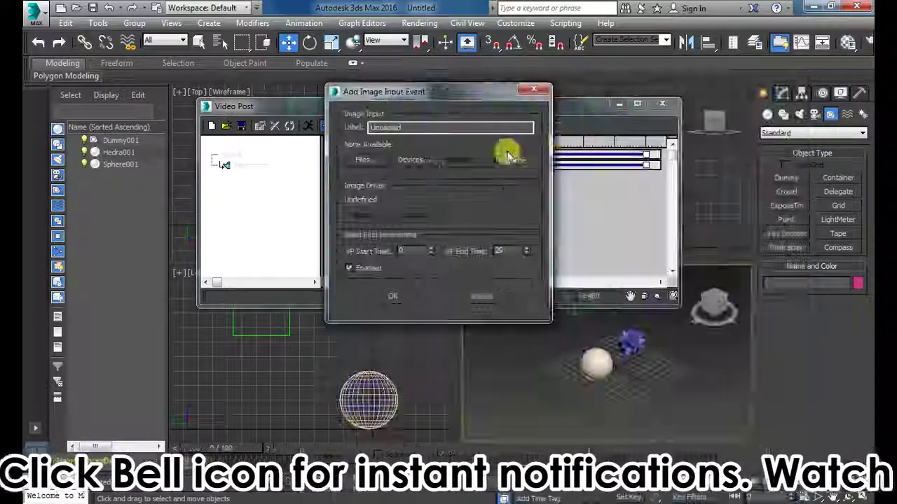
click(533, 89)
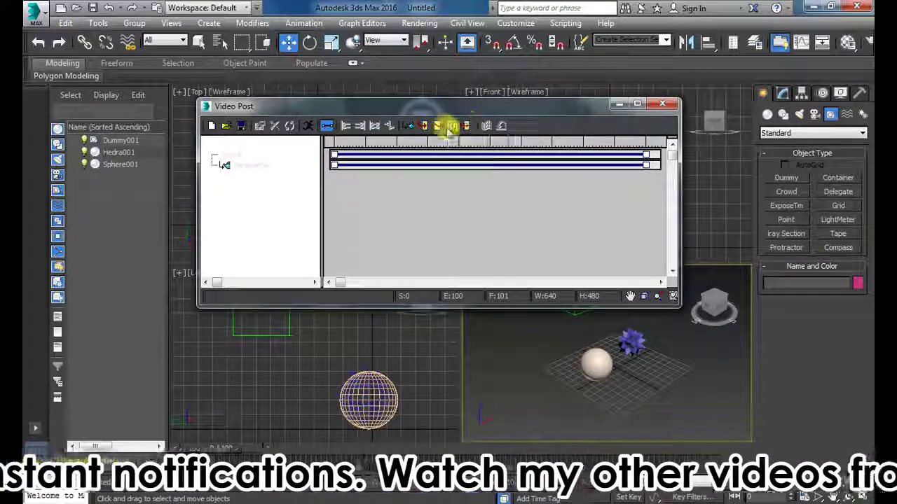
- Add a Lens Effects Highlight image filter event to the queue
click(437, 127)
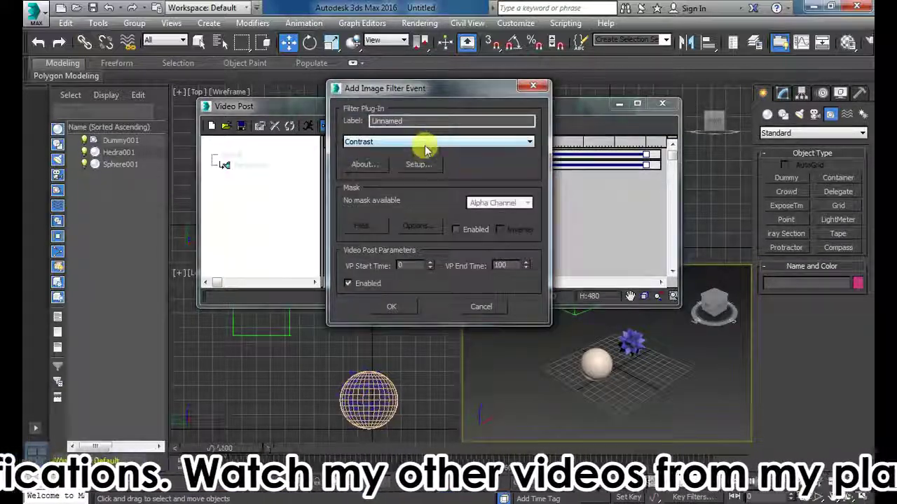
click(424, 144)
click(409, 197)
click(410, 141)
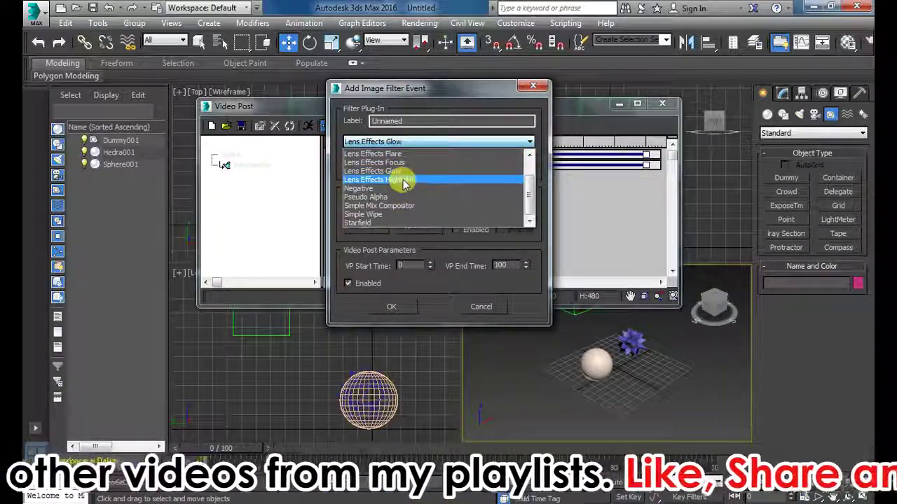
click(403, 181)
click(391, 306)
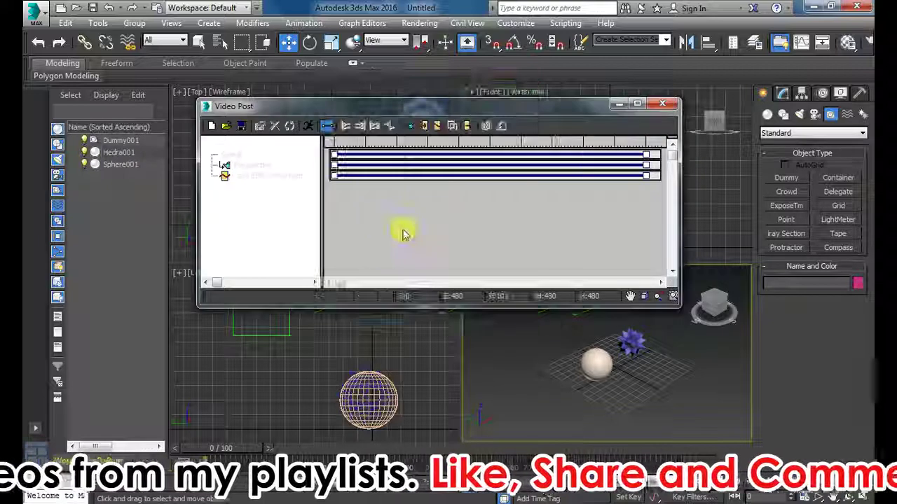
- Add Lens Effects Glow and Lens Effects Flare image filter events after it
click(438, 126)
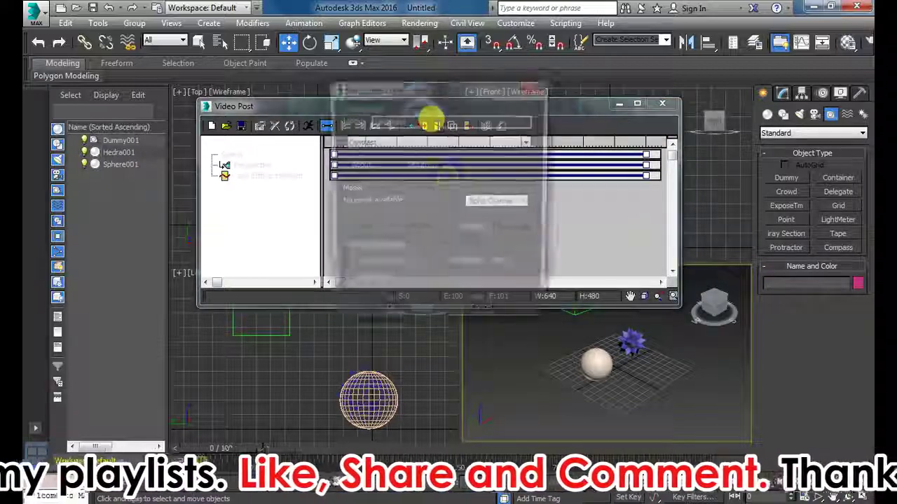
click(436, 140)
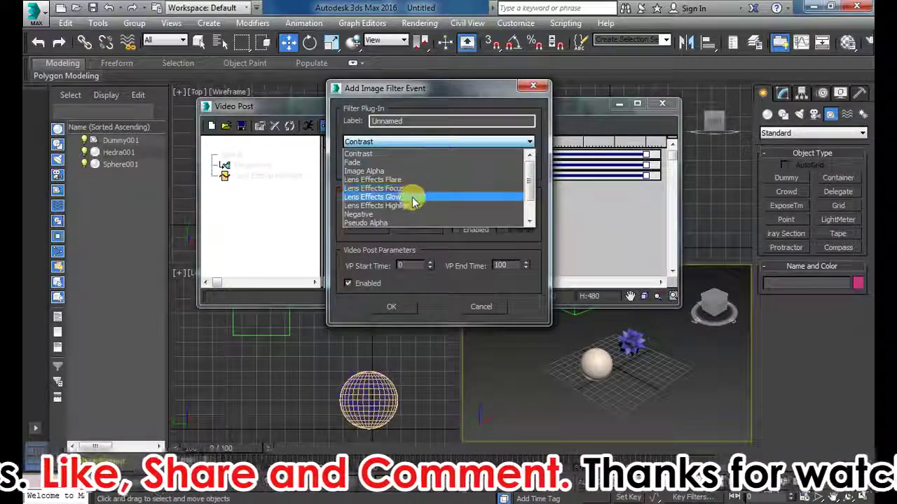
click(410, 197)
click(392, 306)
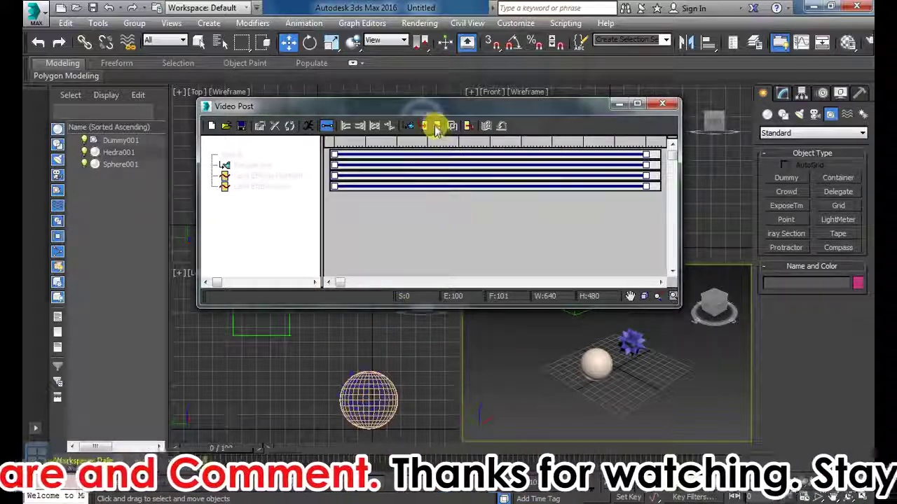
click(436, 127)
click(436, 142)
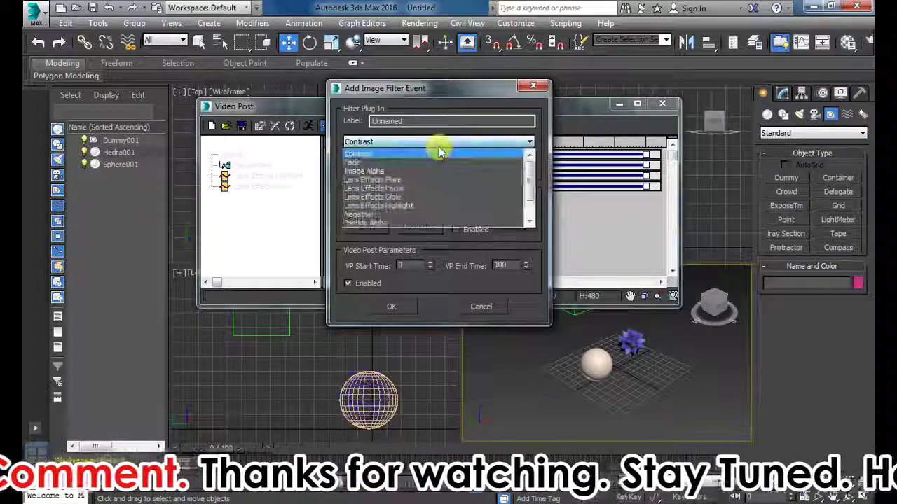
click(404, 181)
click(396, 305)
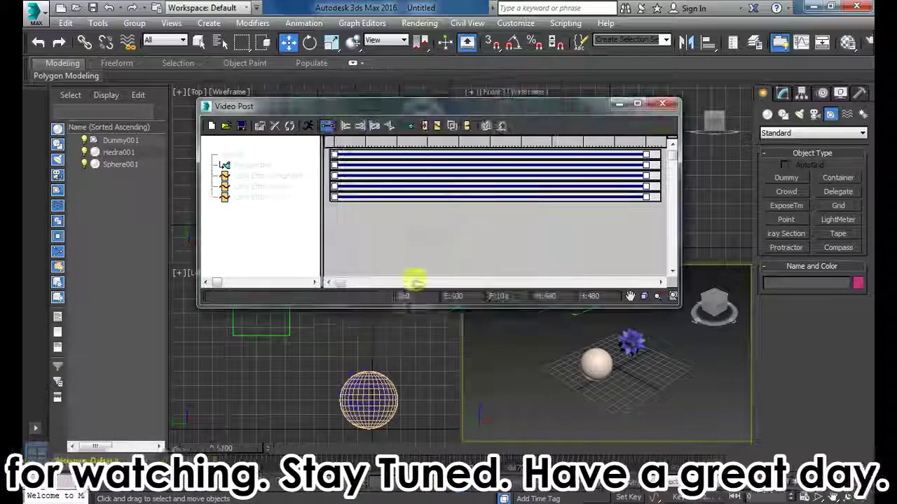
click(291, 181)
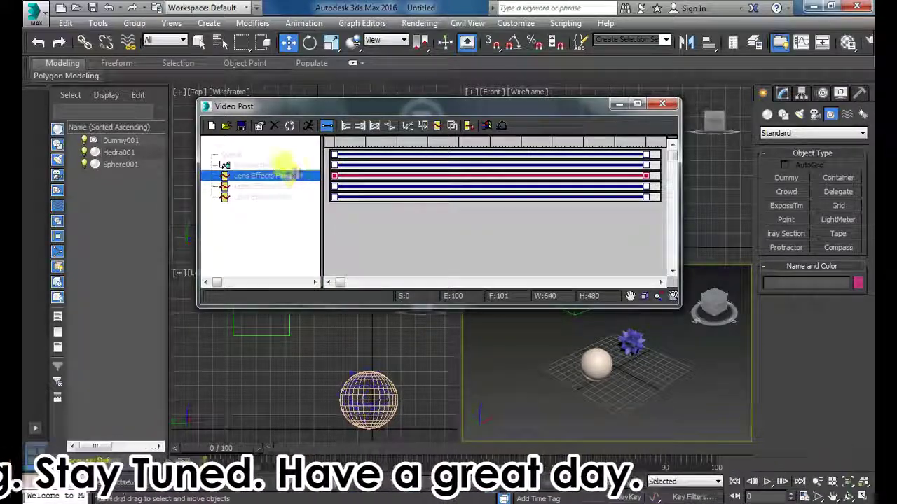
double_click(294, 179)
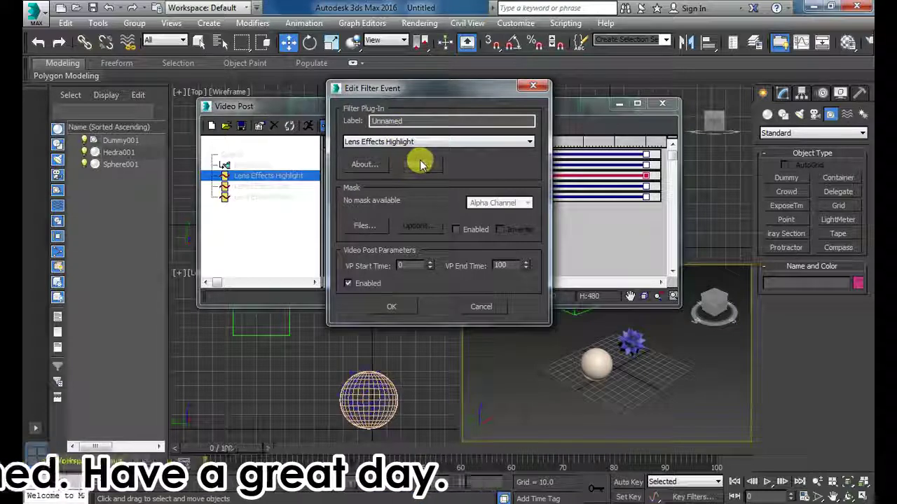
click(416, 162)
click(371, 243)
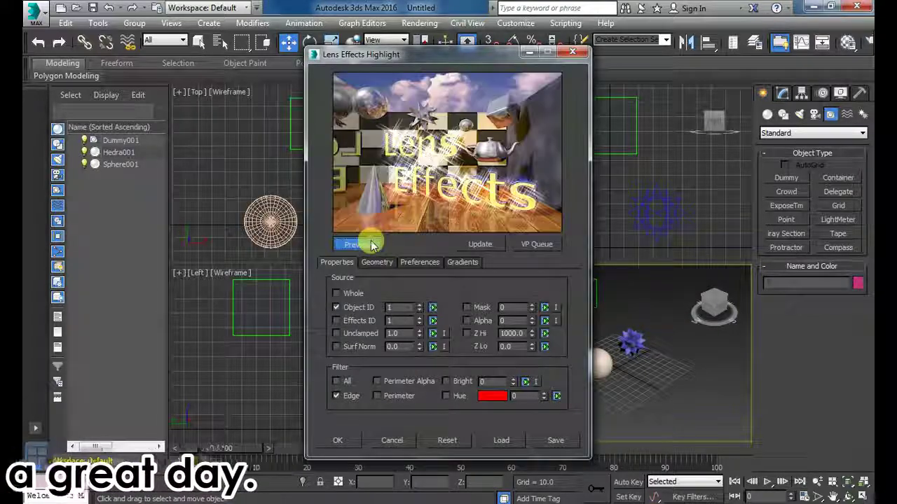
click(538, 244)
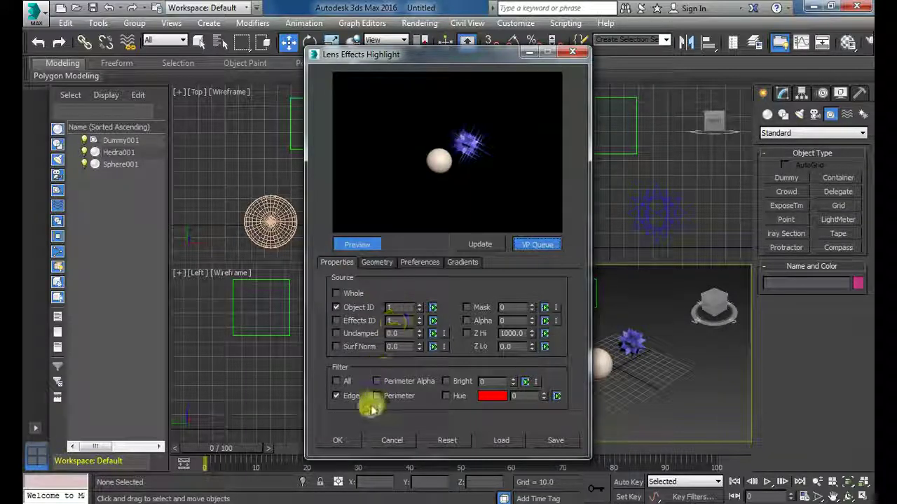
click(349, 442)
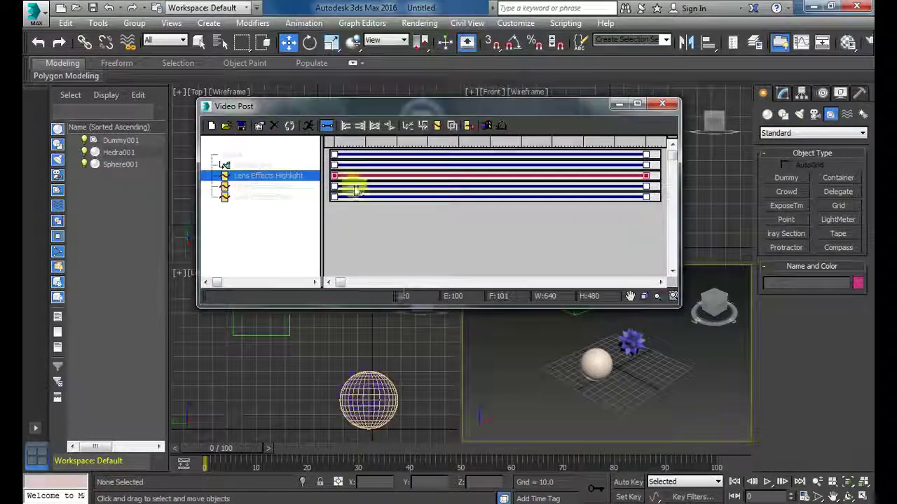
- Open the Lens Effects Glow setup with Preview and VP Queue enabled
double_click(289, 194)
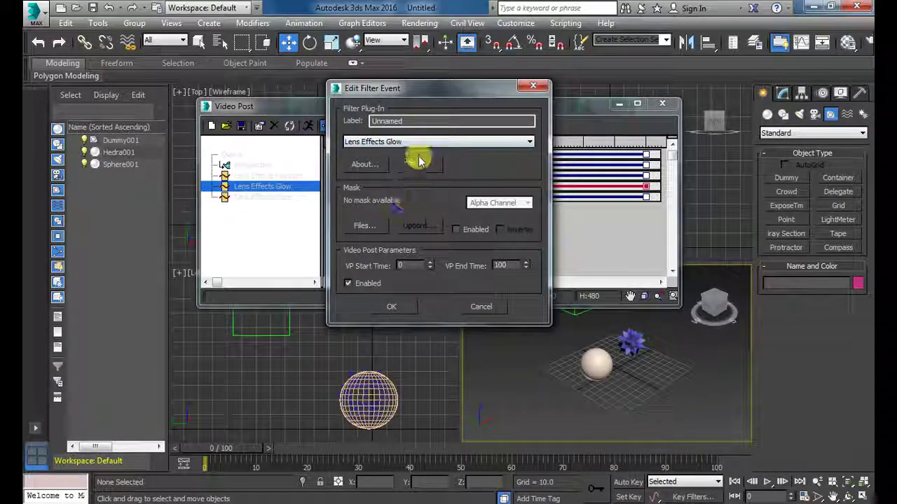
click(419, 164)
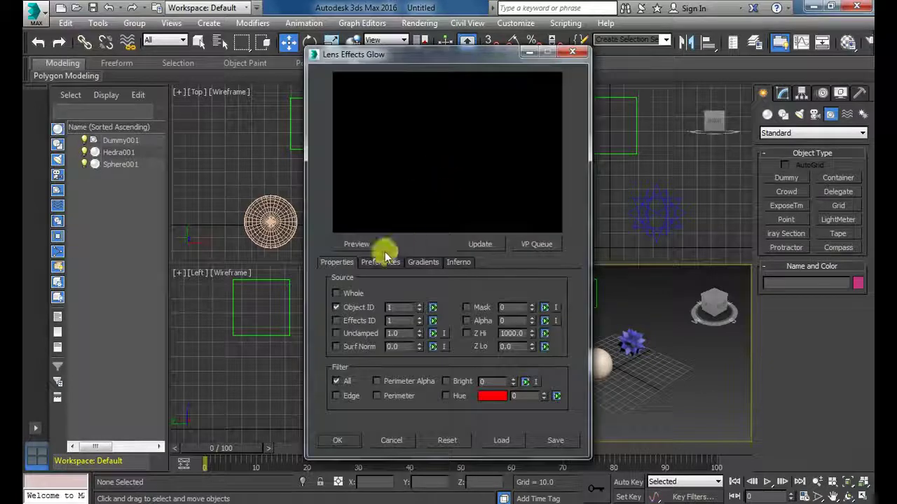
click(370, 243)
click(523, 245)
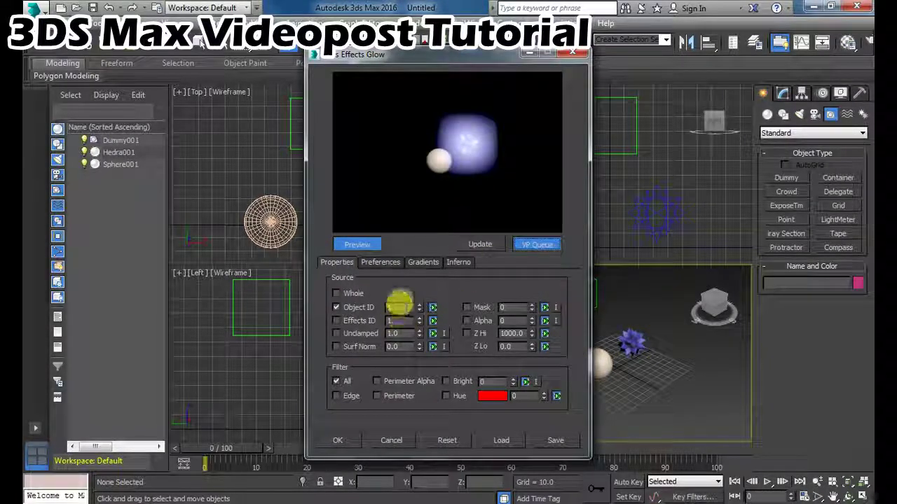
- Set the glow's Object ID to 2 and its Preferences colour to Gradient
text(2)
key(Tab)
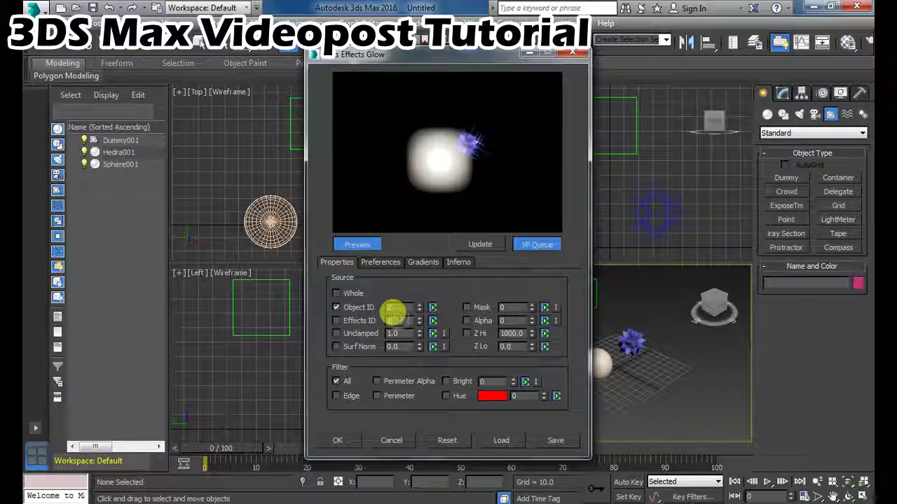
click(382, 262)
click(480, 353)
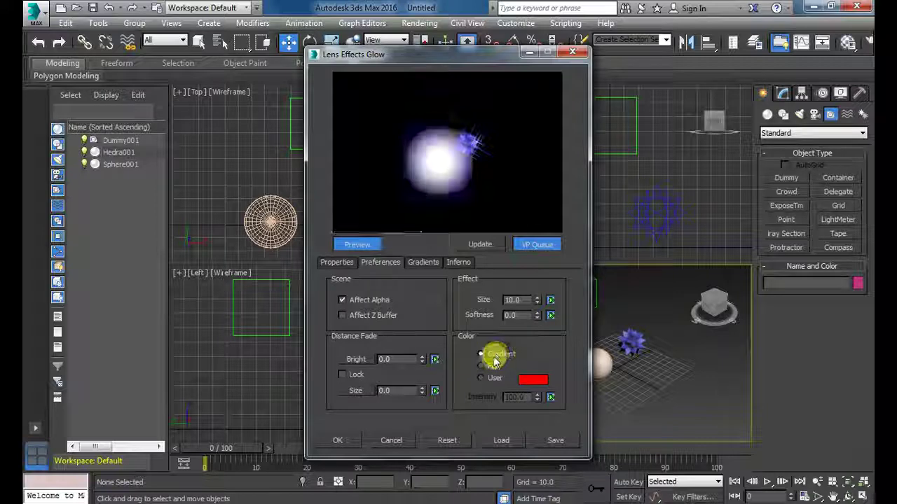
- Add three flags to the Radial Color gradient and edit Flag #3's properties
click(423, 262)
drag(404, 300, 372, 298)
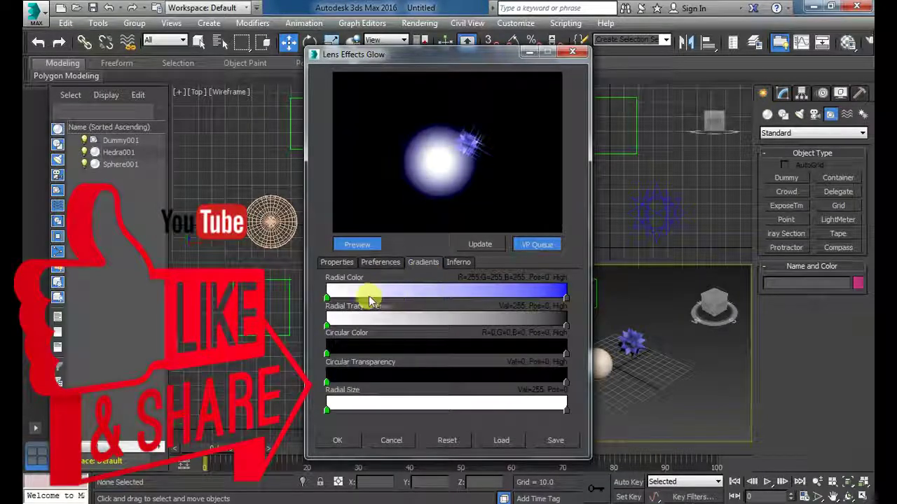
click(420, 298)
click(465, 298)
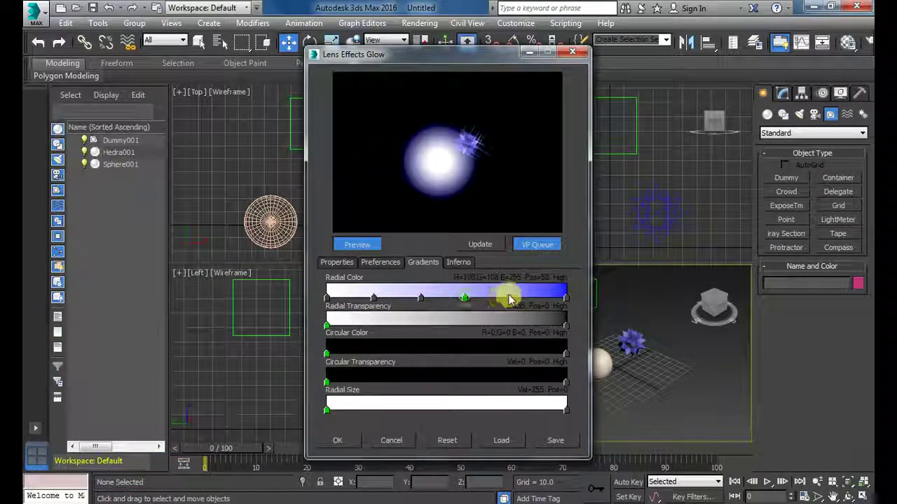
right_click(376, 300)
click(414, 302)
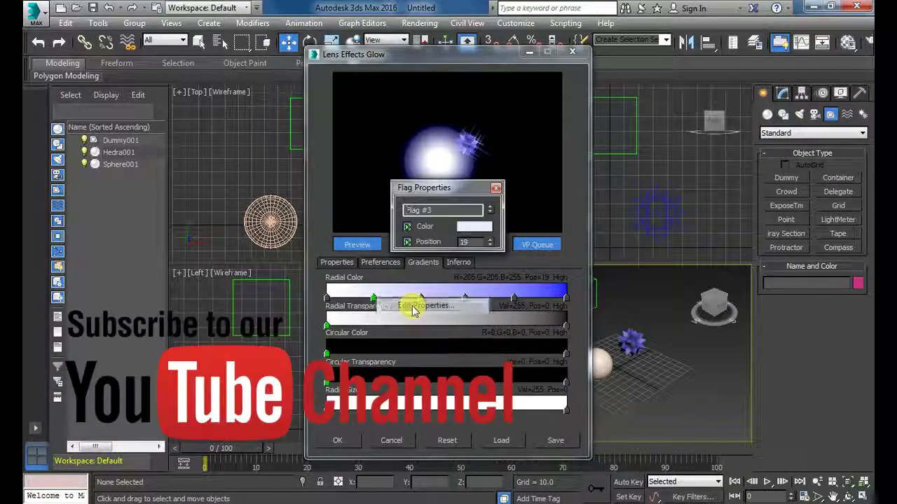
- Colour Flag #3 green and Flag #4 yellow
click(468, 226)
mouse_move(347, 112)
mouse_down()
mouse_move(355, 118)
mouse_move(333, 107)
mouse_up()
drag(405, 168, 405, 102)
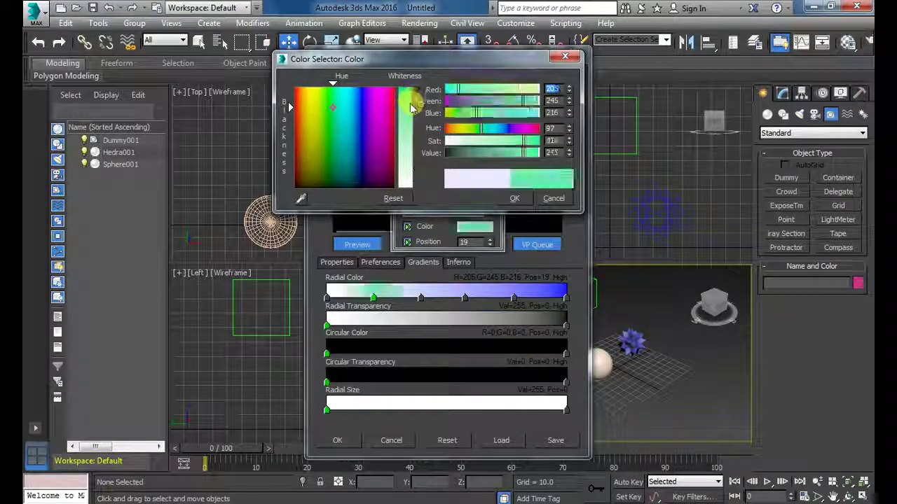
click(514, 198)
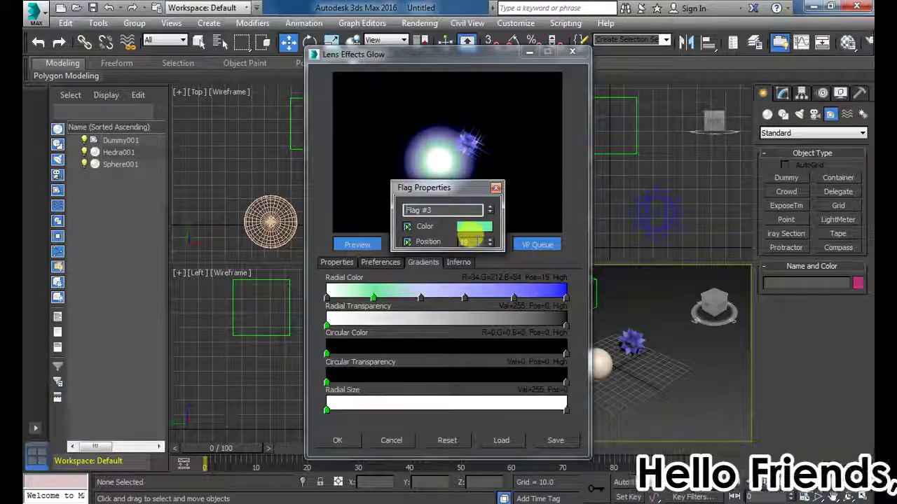
click(421, 298)
click(473, 227)
click(332, 106)
click(309, 106)
drag(415, 149, 416, 103)
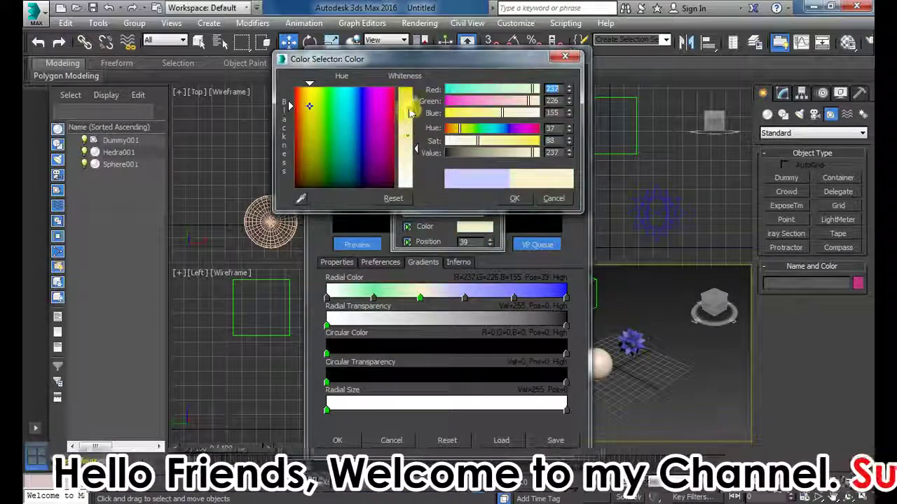
click(512, 199)
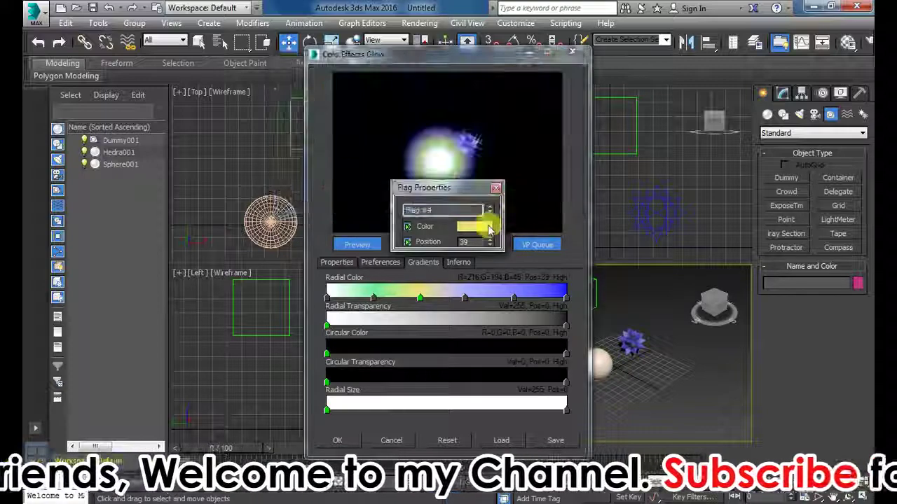
- Colour Flag #5 pink and Flag #6 orange
click(465, 298)
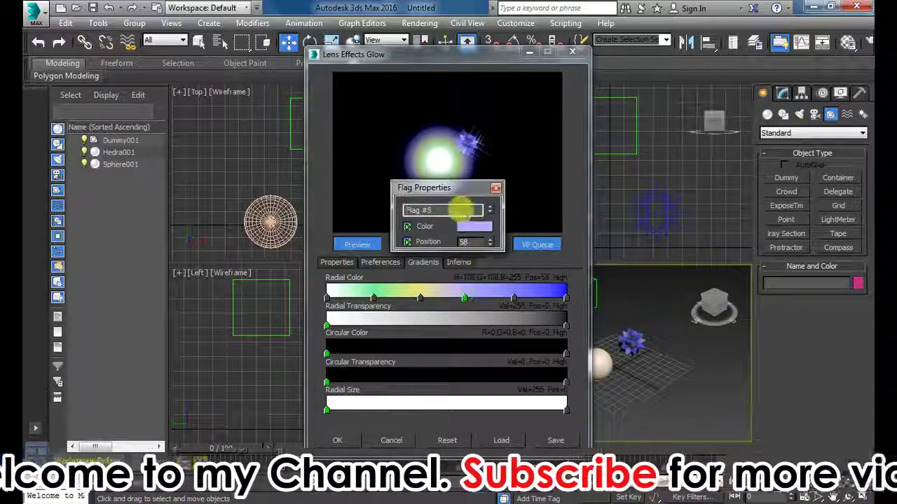
click(466, 226)
click(384, 102)
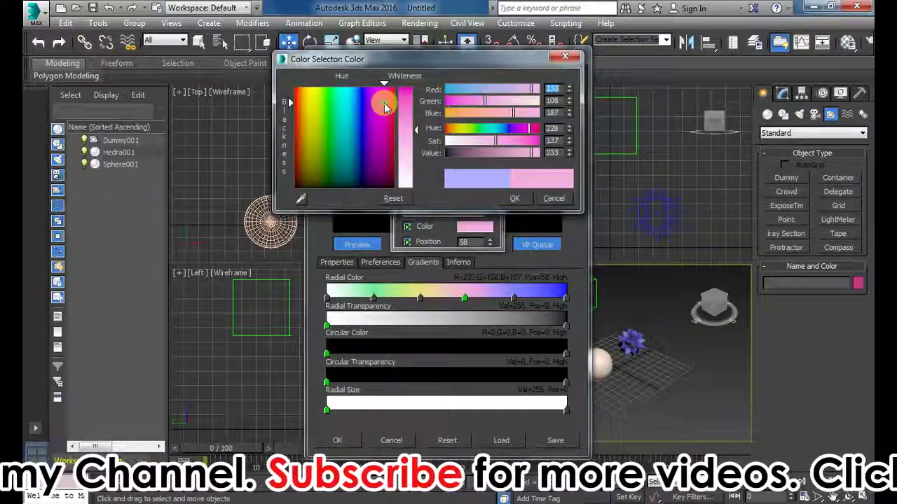
drag(415, 130, 415, 98)
click(513, 199)
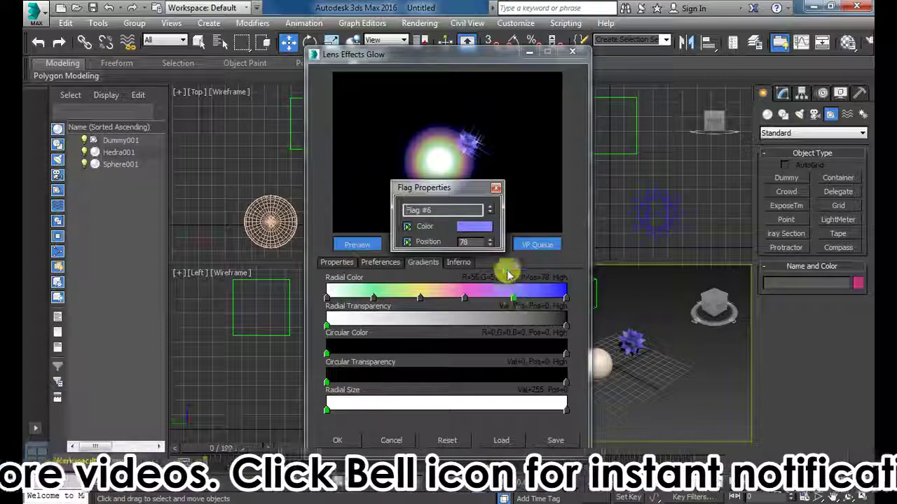
click(474, 226)
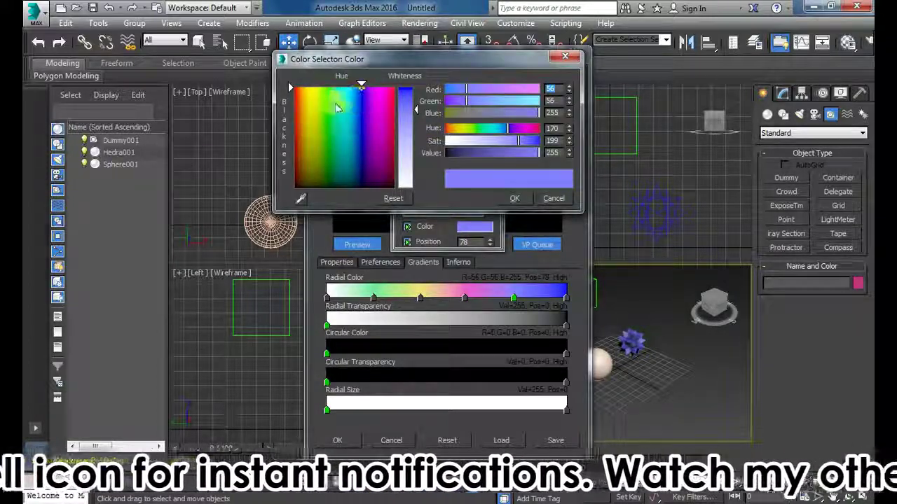
click(299, 134)
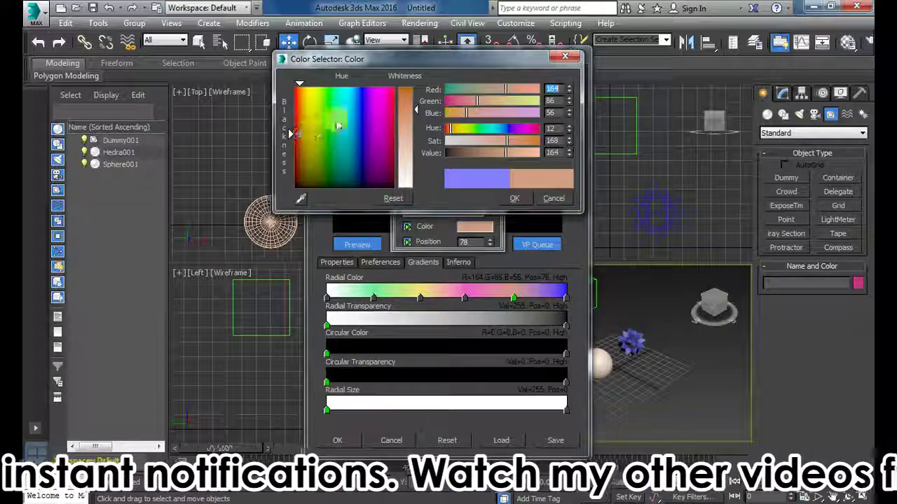
click(524, 203)
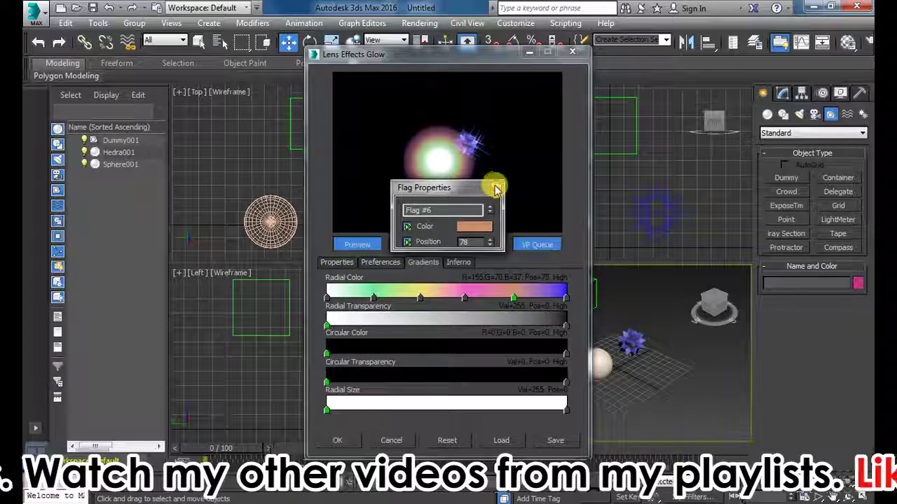
- Update the glow preview and close the Glow dialog back to Video Post
click(495, 188)
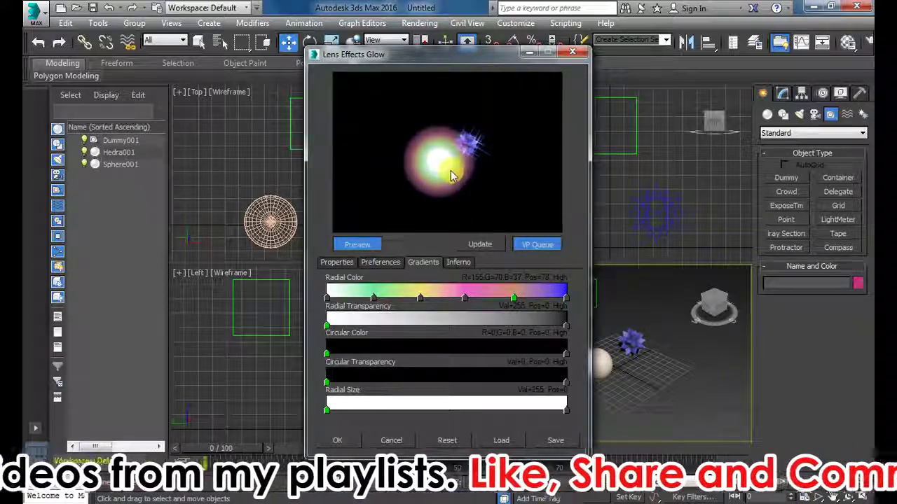
click(488, 244)
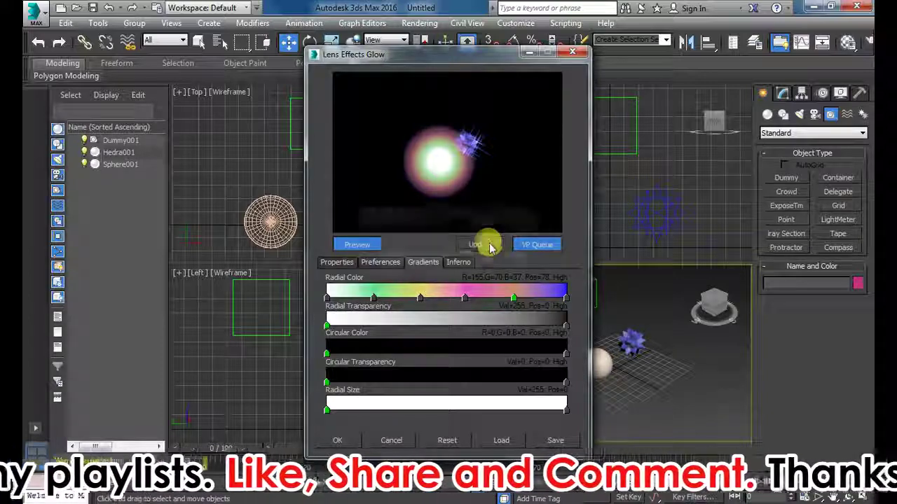
click(582, 54)
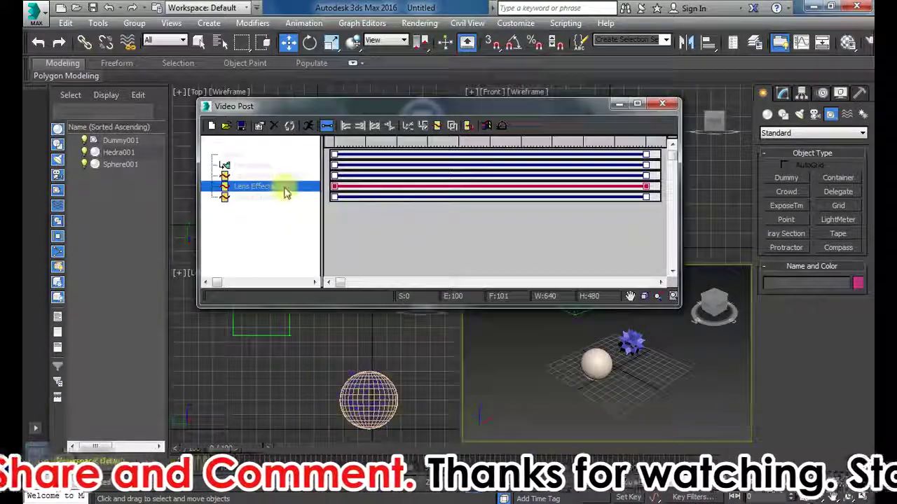
- Enable Preview and VP Queue in Lens Effects Flare setup and set its Node Source to Dummy001
double_click(263, 197)
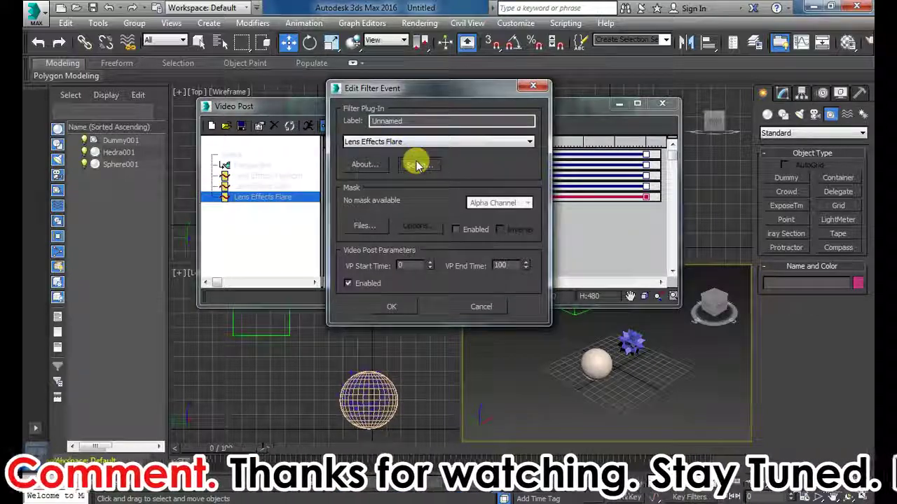
click(418, 163)
click(237, 255)
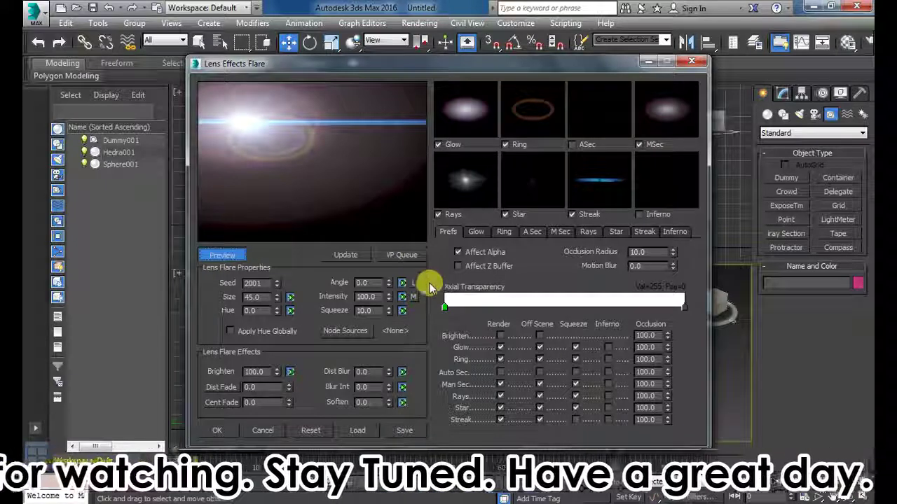
click(390, 256)
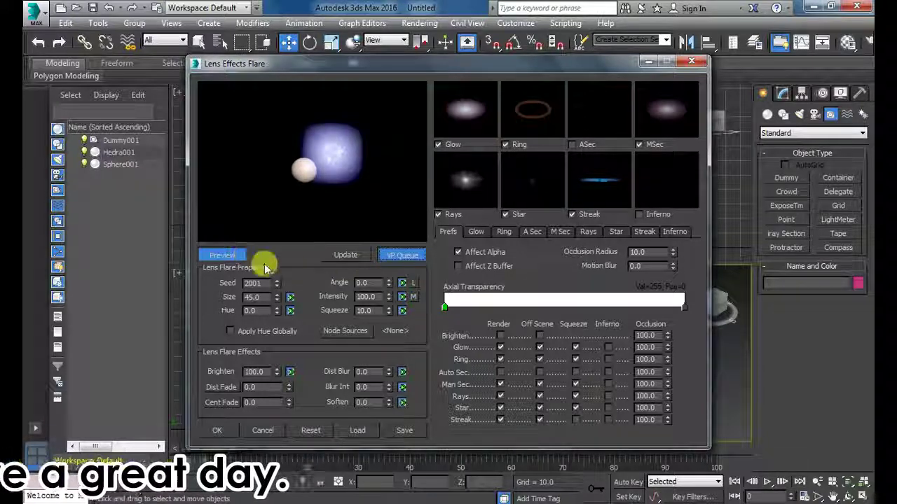
click(347, 331)
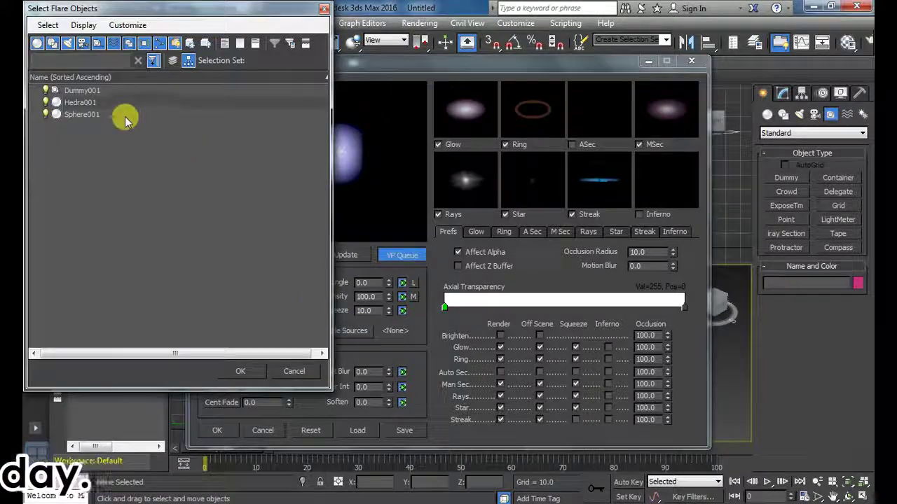
click(116, 93)
double_click(115, 92)
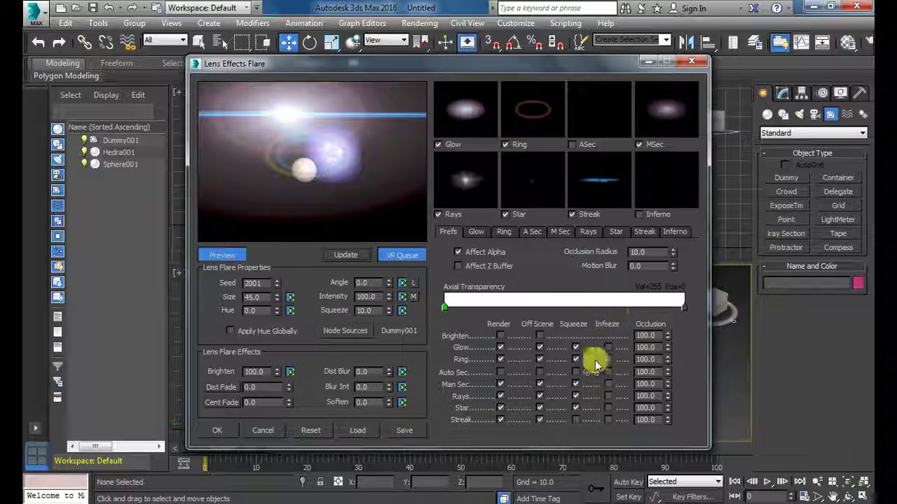
click(218, 429)
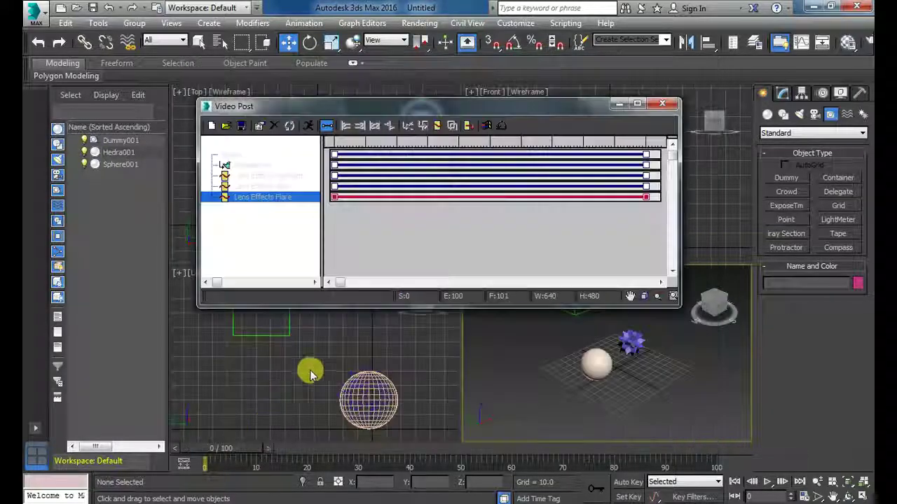
- Render a test frame showing the glowing sphere and flare, maximize it, then dismiss Save Image
click(482, 240)
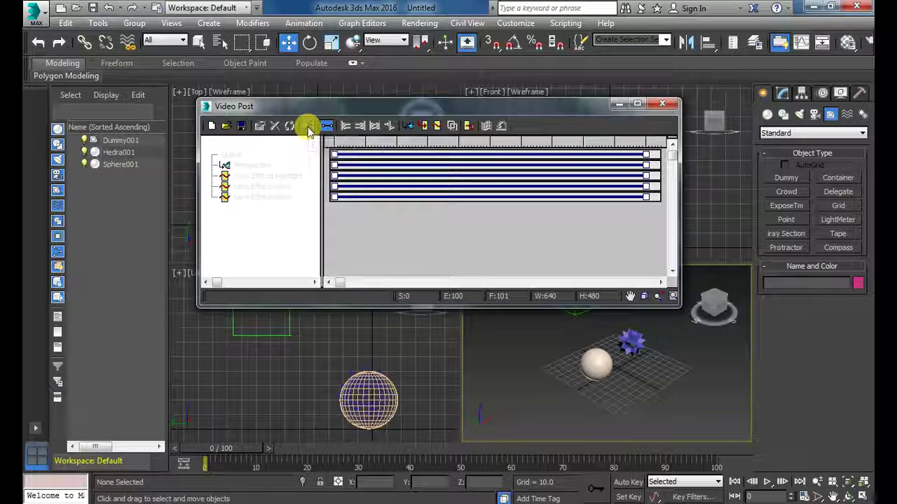
click(309, 127)
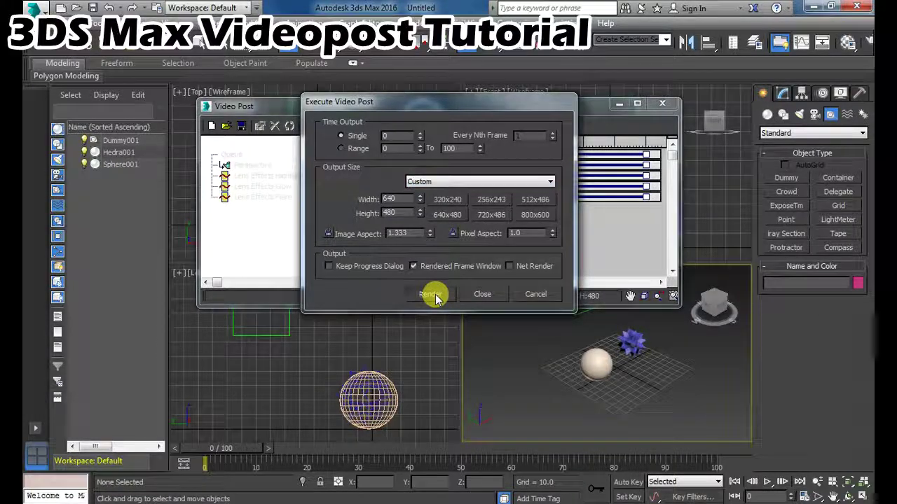
click(433, 295)
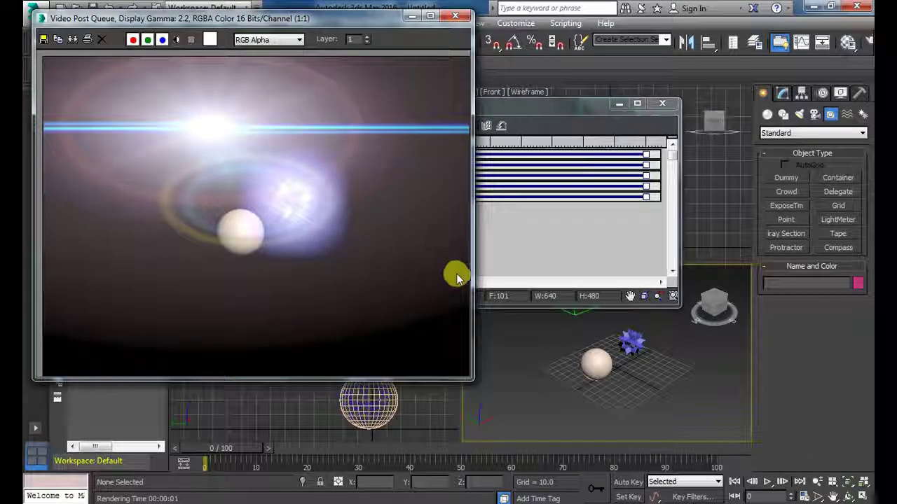
click(429, 17)
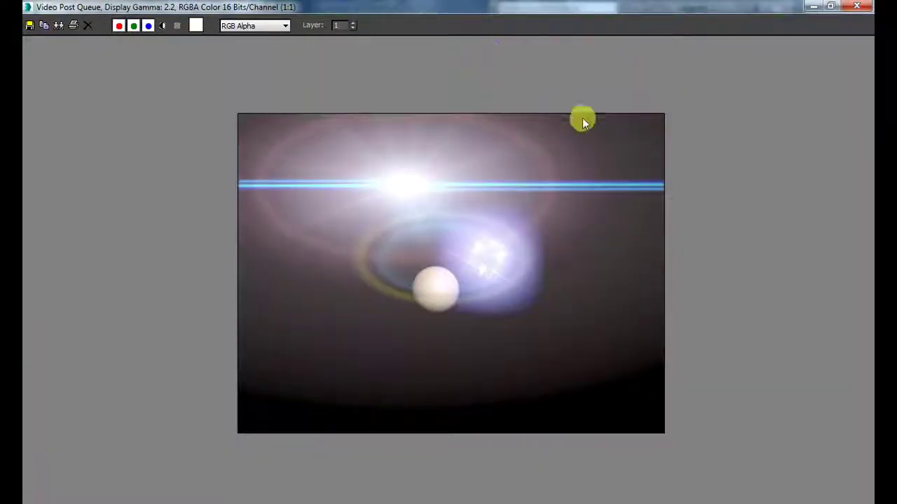
click(31, 26)
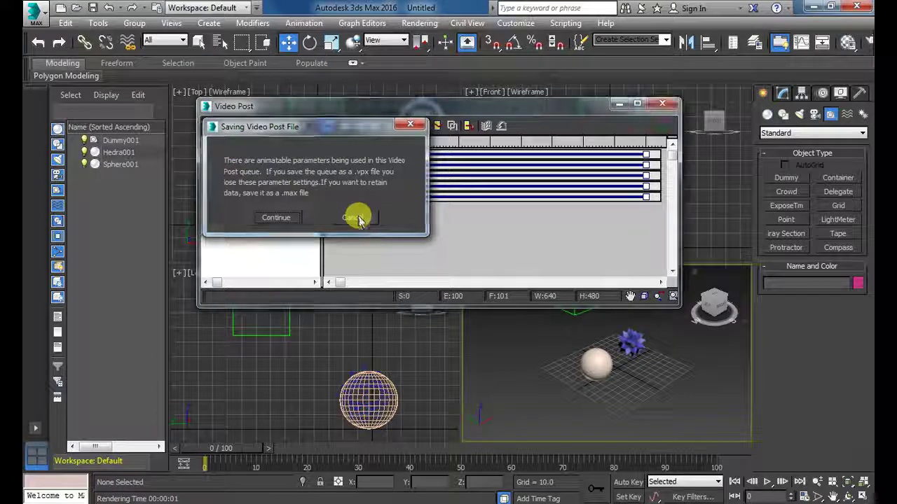
click(356, 219)
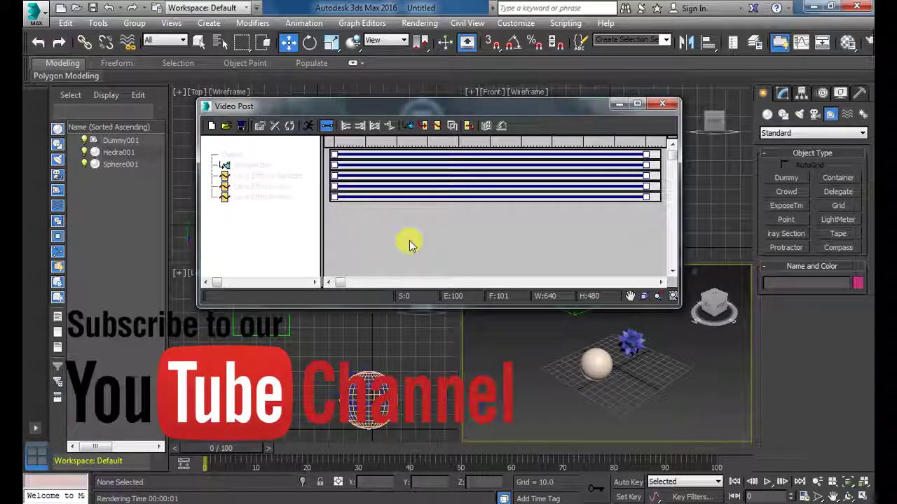
- Close Execute Video Post and start an Image Output Event with the file name 'apple'
click(312, 128)
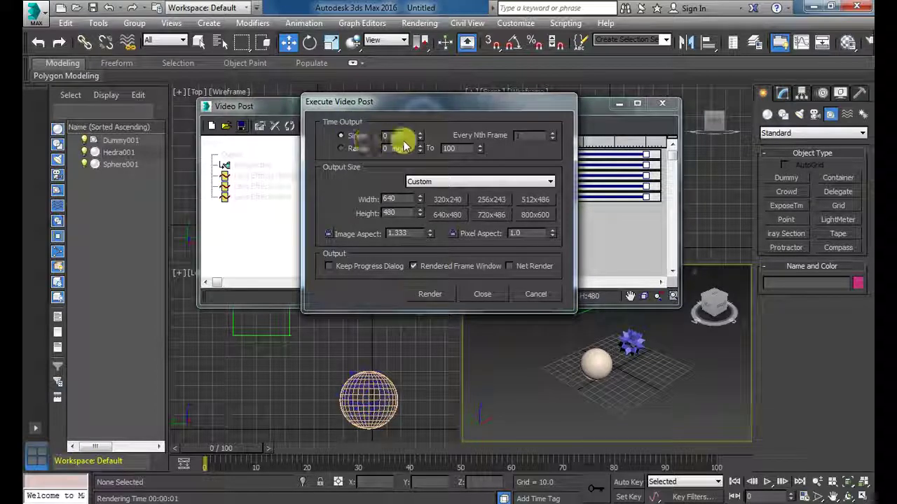
click(487, 292)
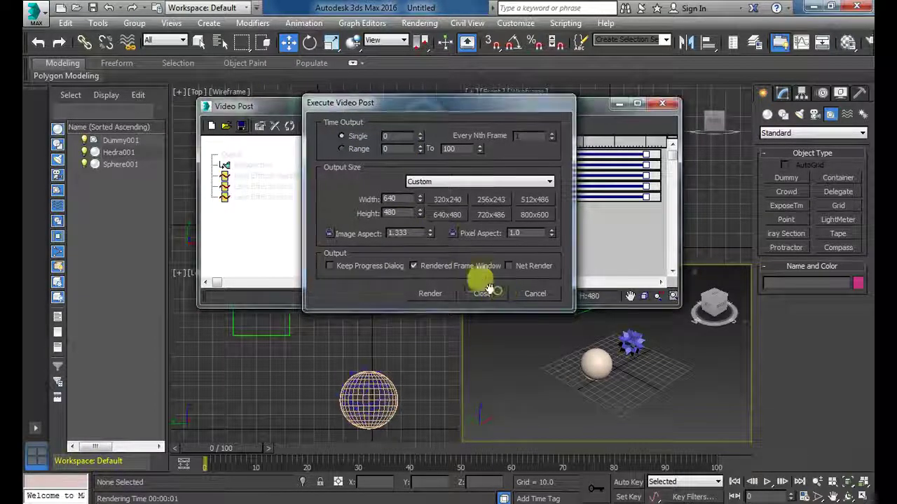
click(483, 293)
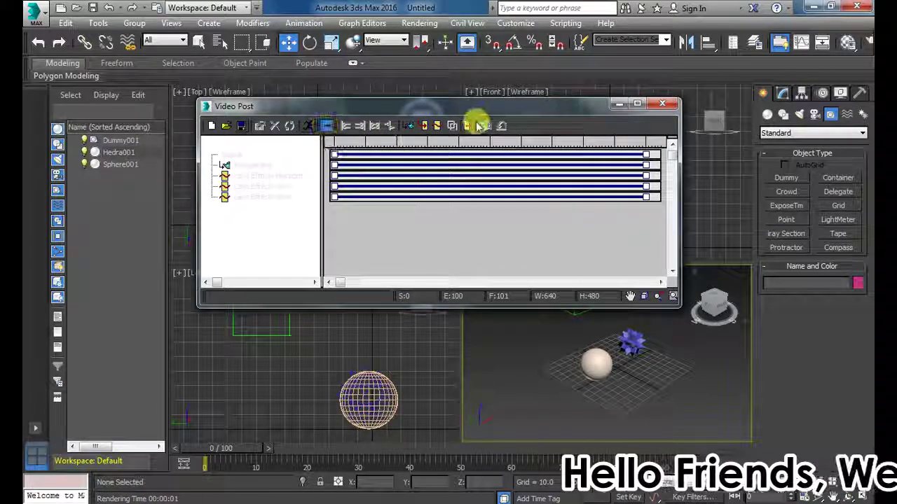
click(464, 125)
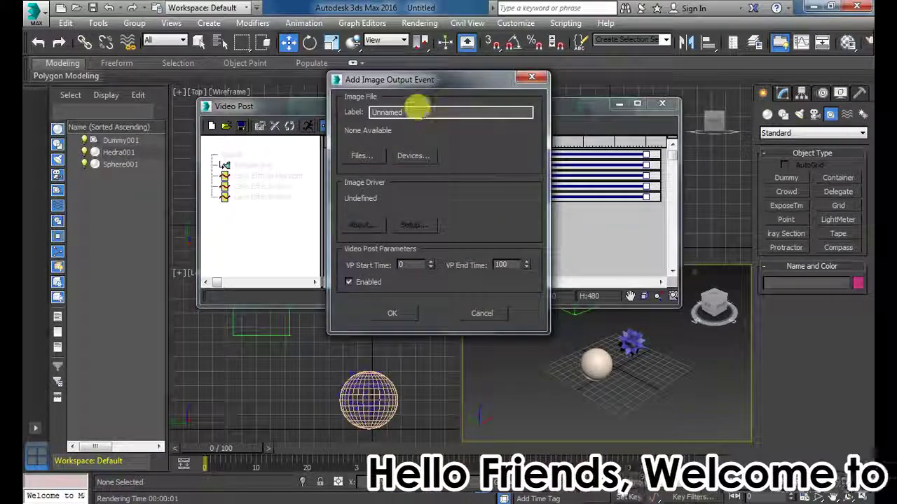
click(378, 155)
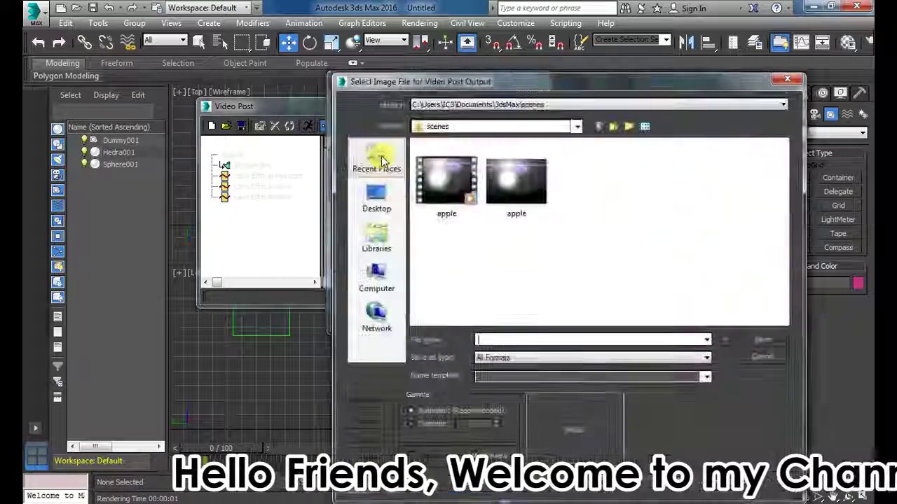
text(applw)
key(BackSpace)
text(e)
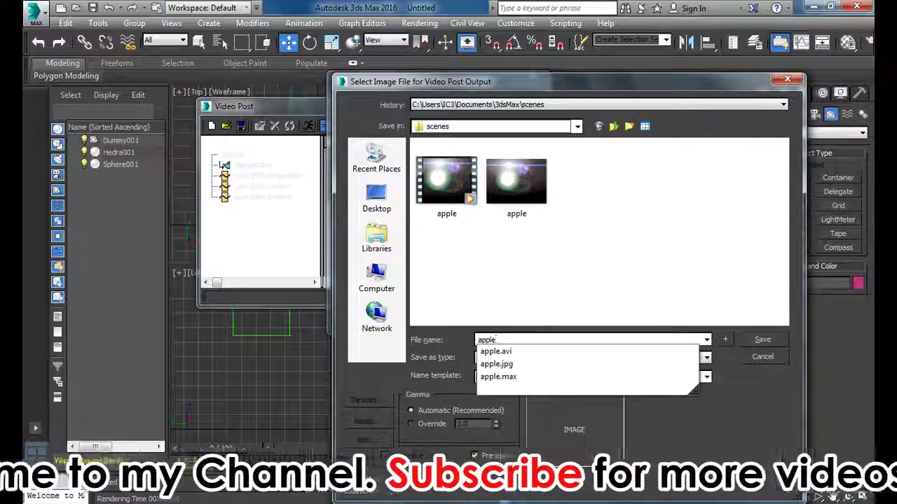
click(528, 302)
- Save the output as AVI file apple1.avi, accept compression, and add the event to the queue
click(516, 358)
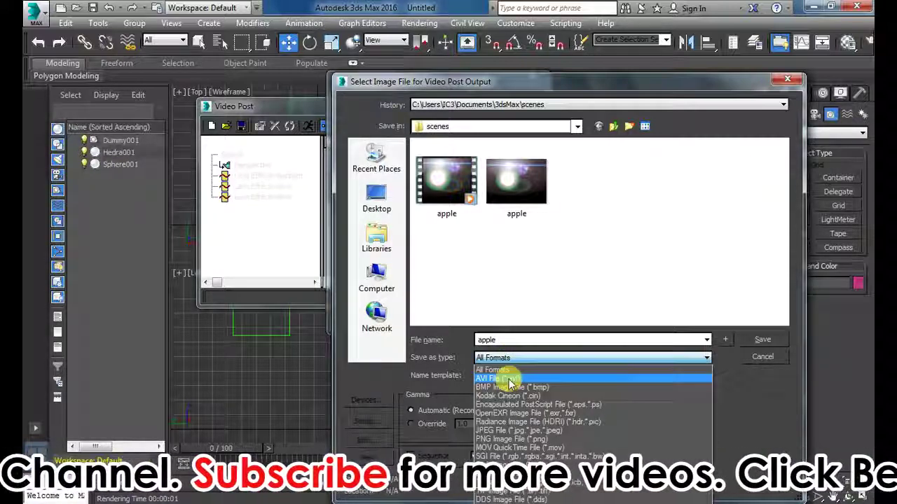
click(509, 378)
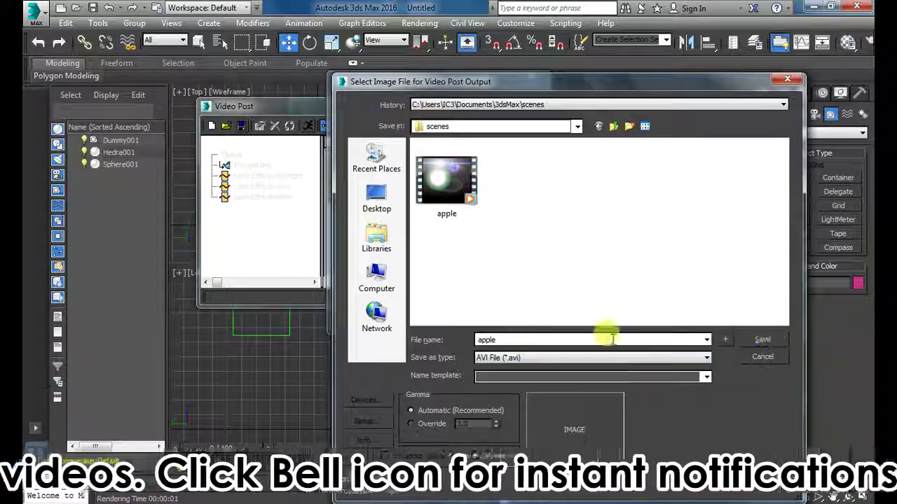
click(581, 337)
text(1)
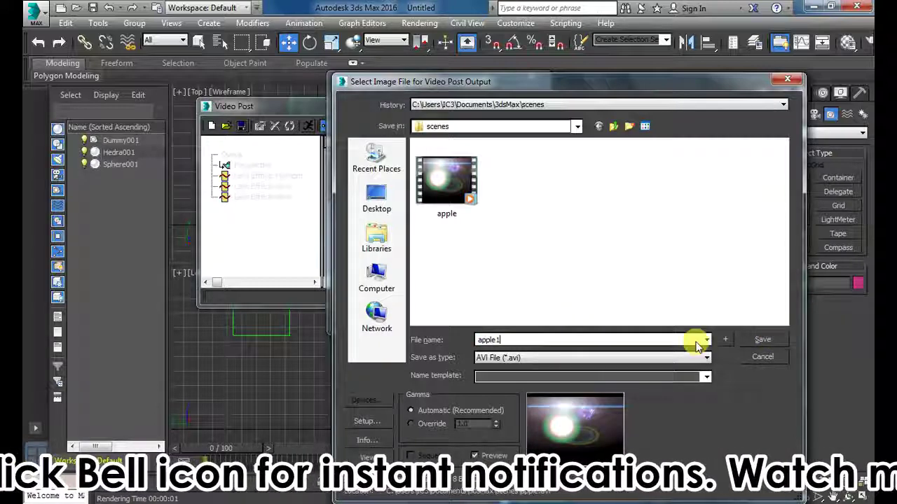
click(751, 340)
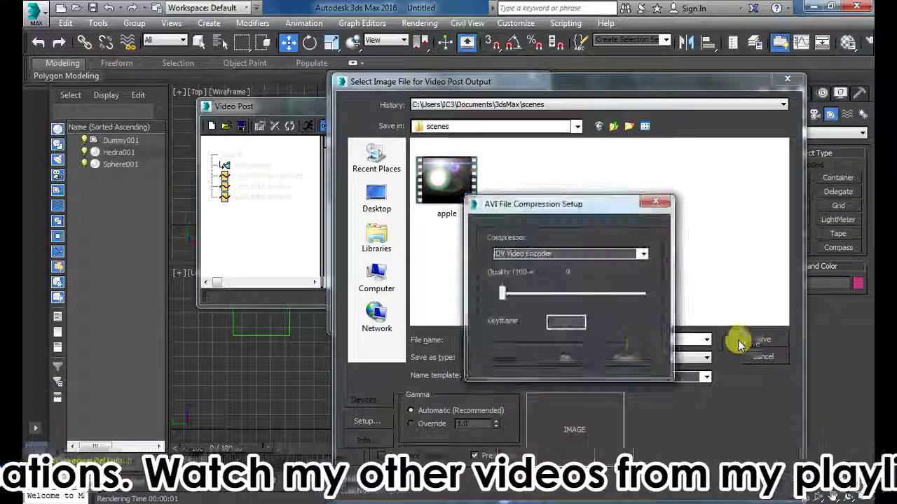
click(565, 358)
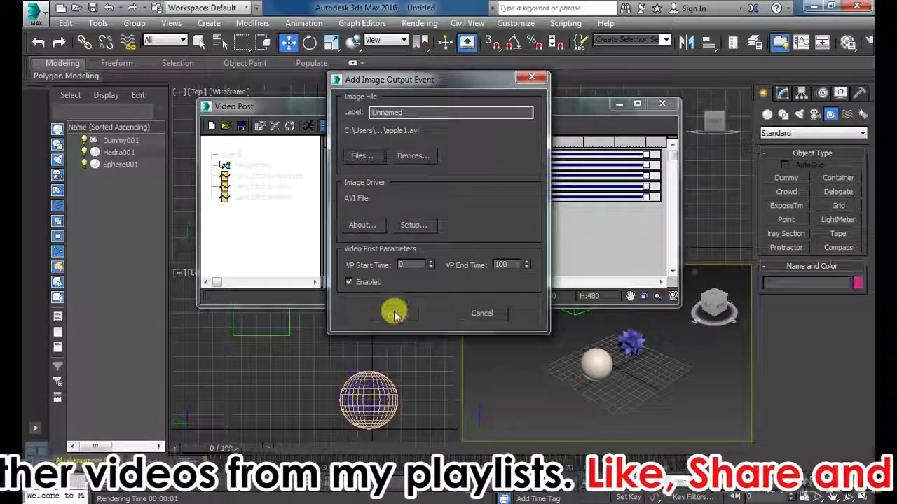
click(393, 313)
click(254, 209)
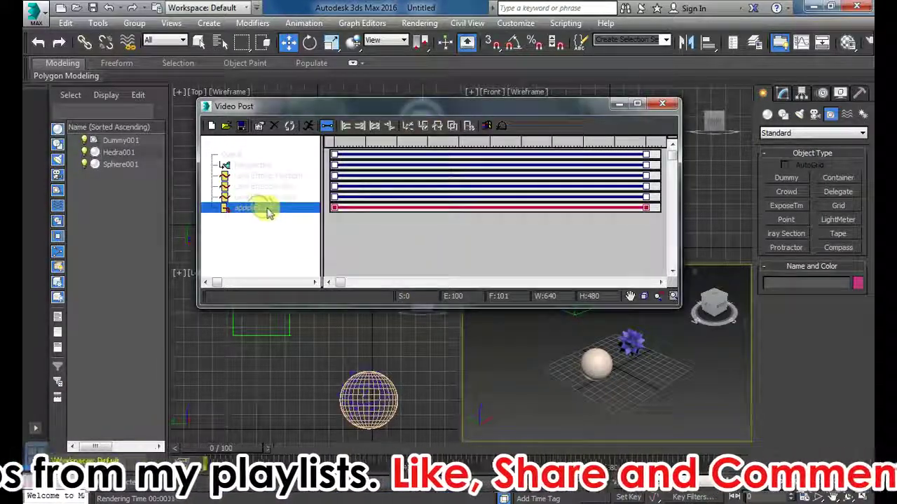
click(402, 246)
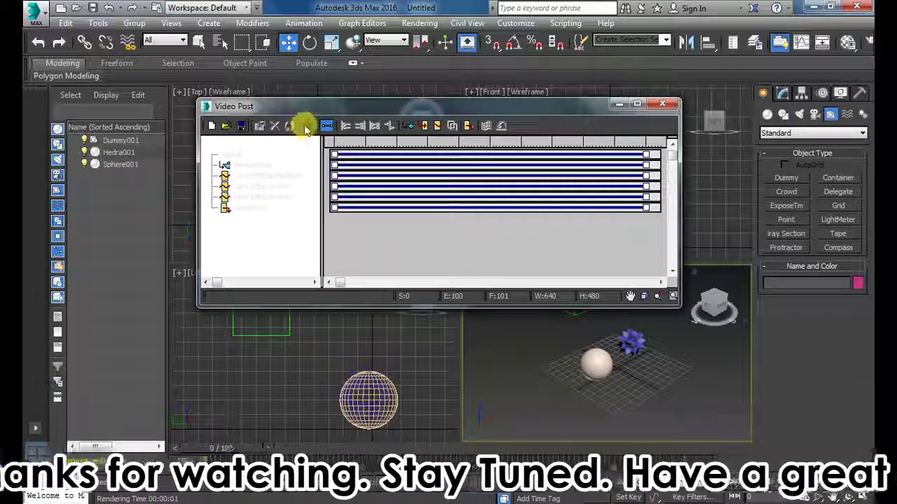
- Render the Video Post queue for Range 0–100 at Custom 640×480 size
click(308, 126)
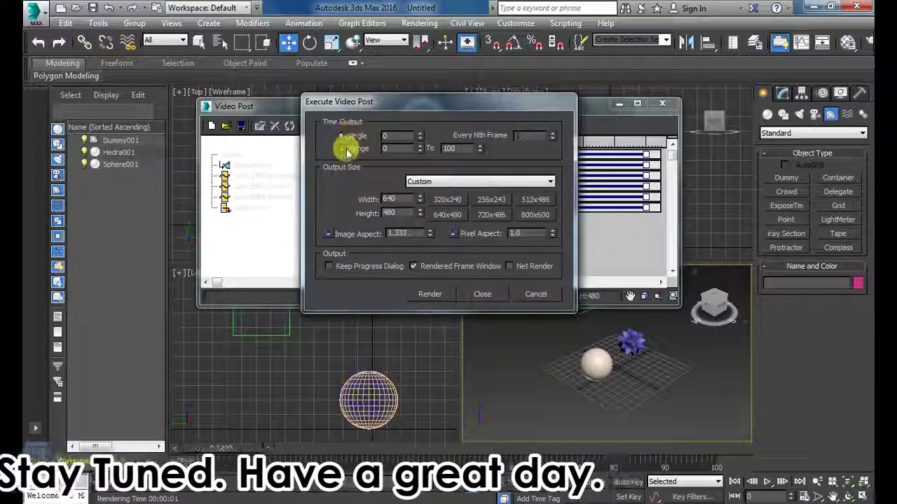
click(345, 149)
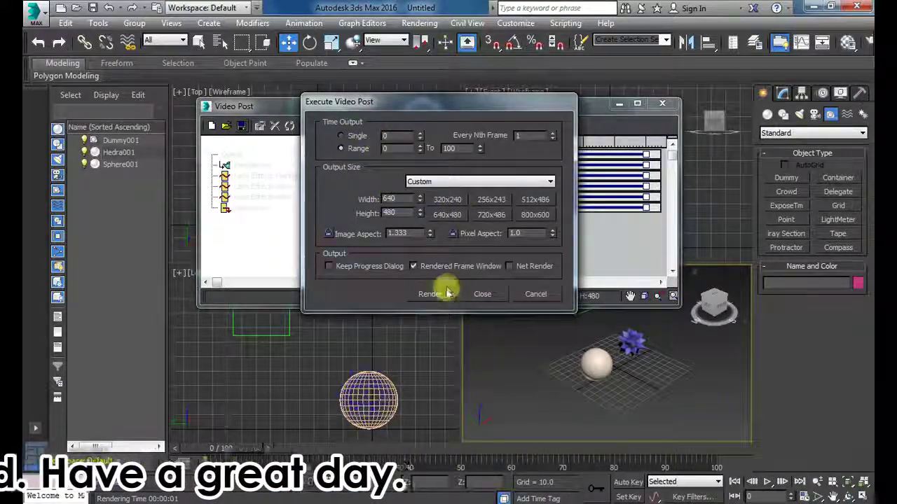
click(440, 182)
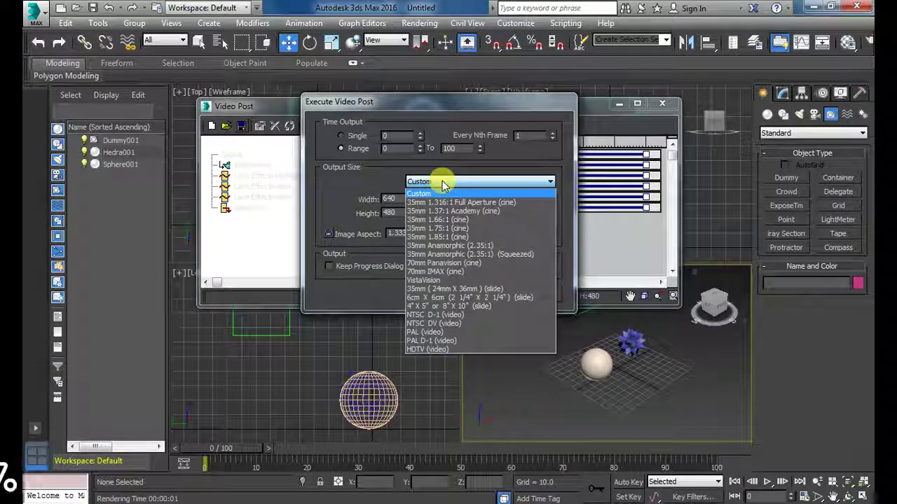
click(441, 183)
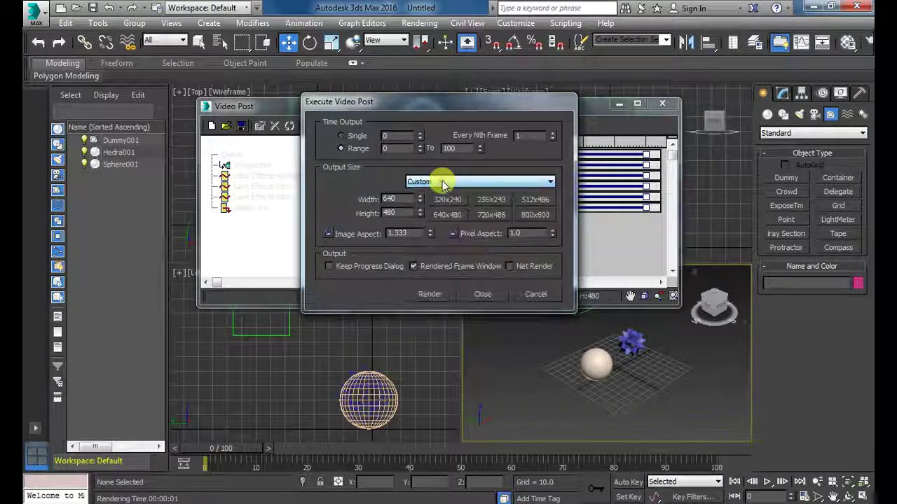
click(444, 293)
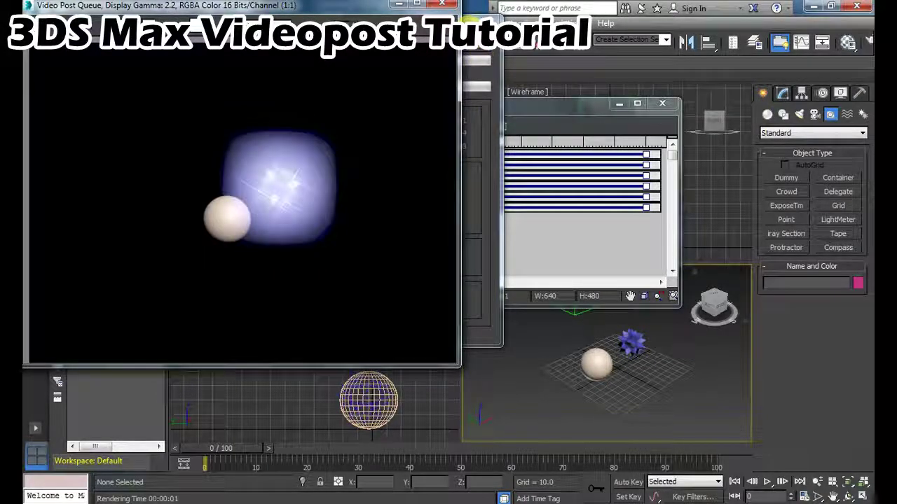
- After rendering finishes, close the rendered frame window and the Video Post window
mouse_move(443, 49)
mouse_down()
mouse_move(623, 28)
mouse_move(683, 46)
mouse_up()
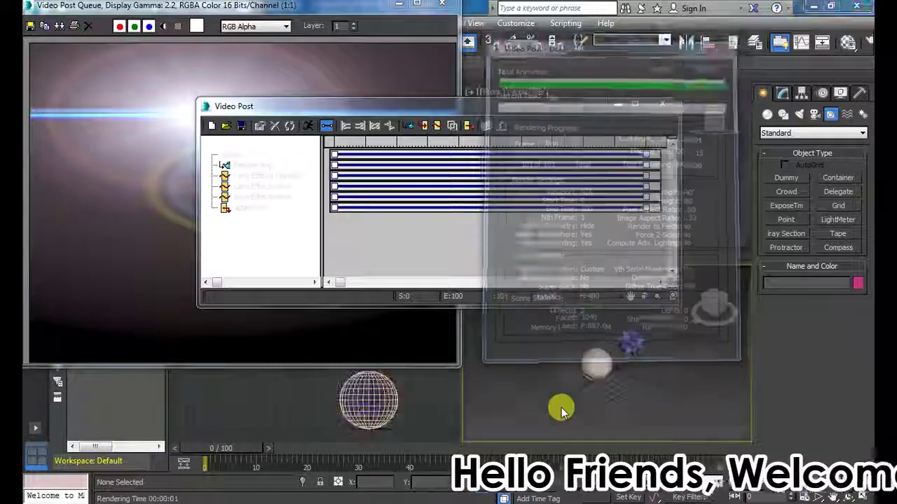
click(409, 73)
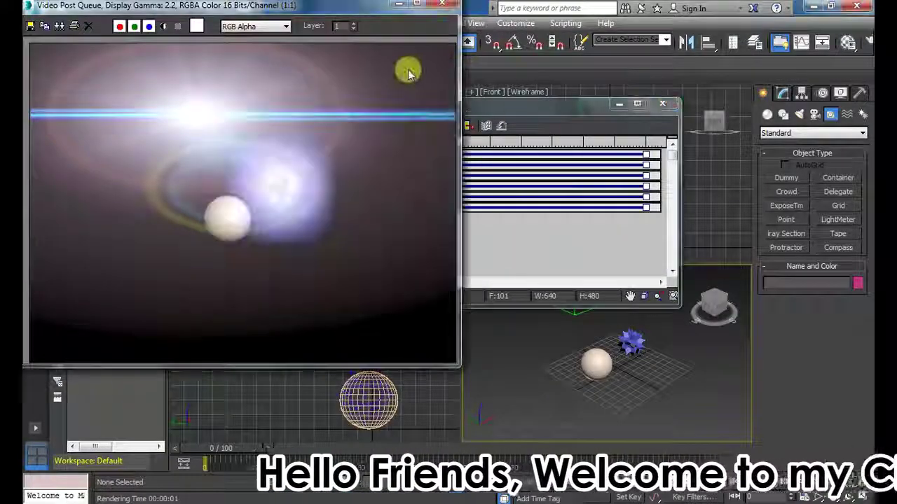
click(443, 7)
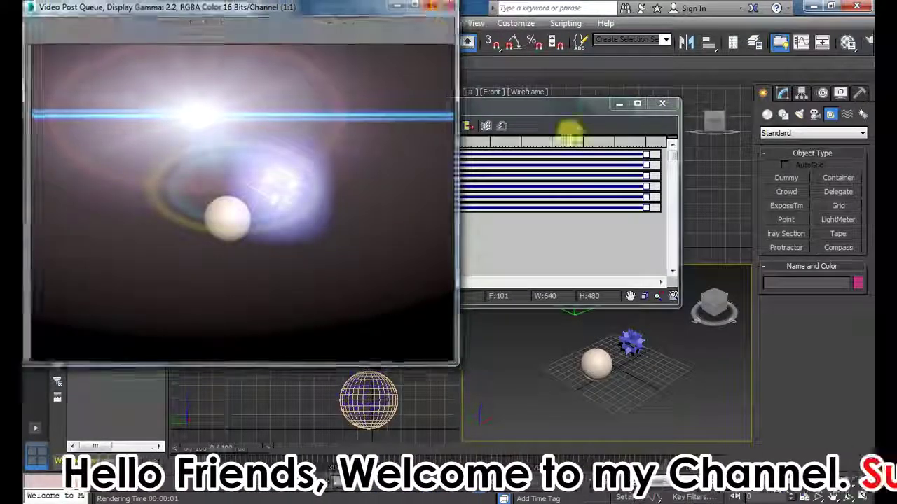
click(662, 103)
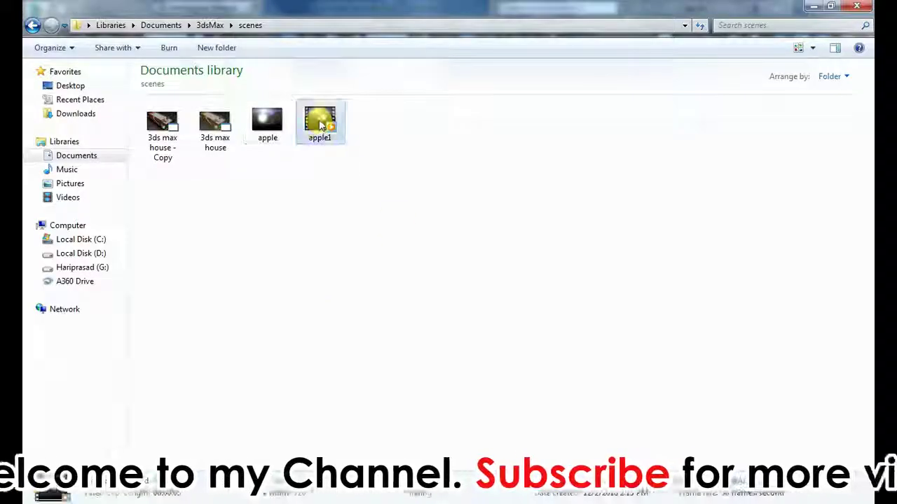
- Play apple1.avi full screen in Windows Media Player, replay it, and exit
double_click(322, 124)
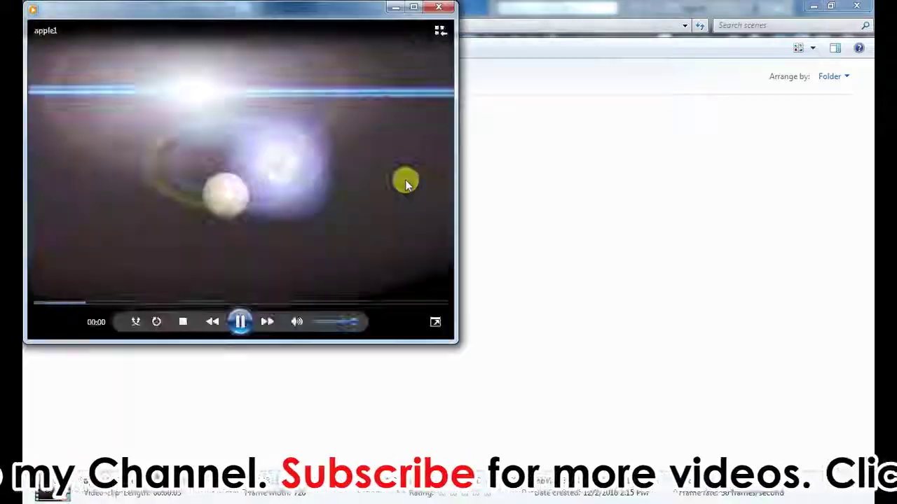
double_click(405, 179)
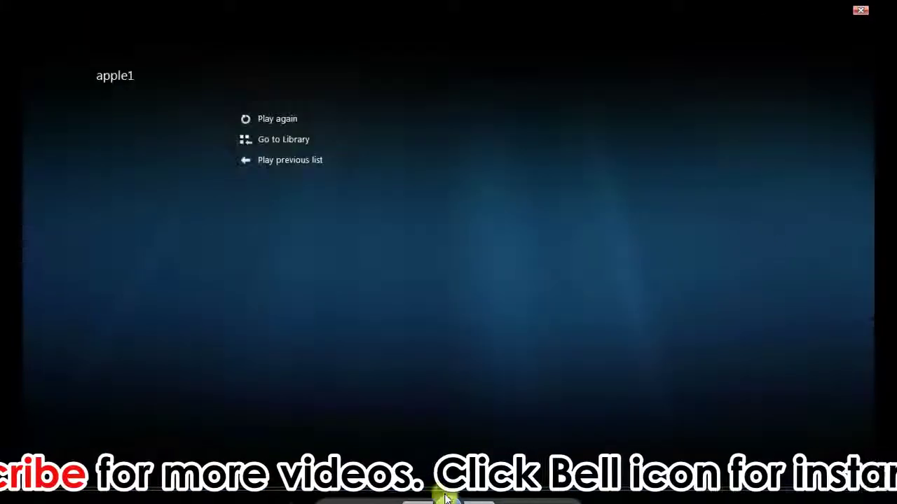
click(447, 499)
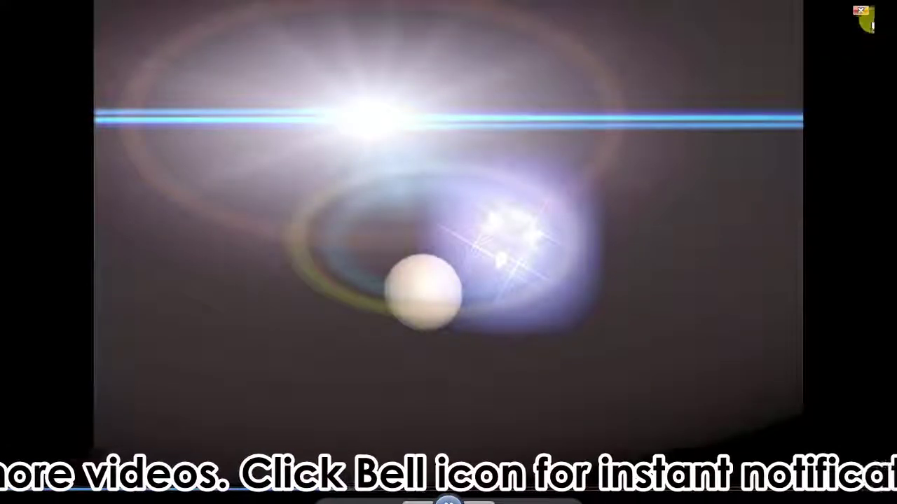
click(863, 13)
- View the still apple.jpg for comparison, then close Photo Viewer and Explorer to return to 3ds Max
double_click(267, 120)
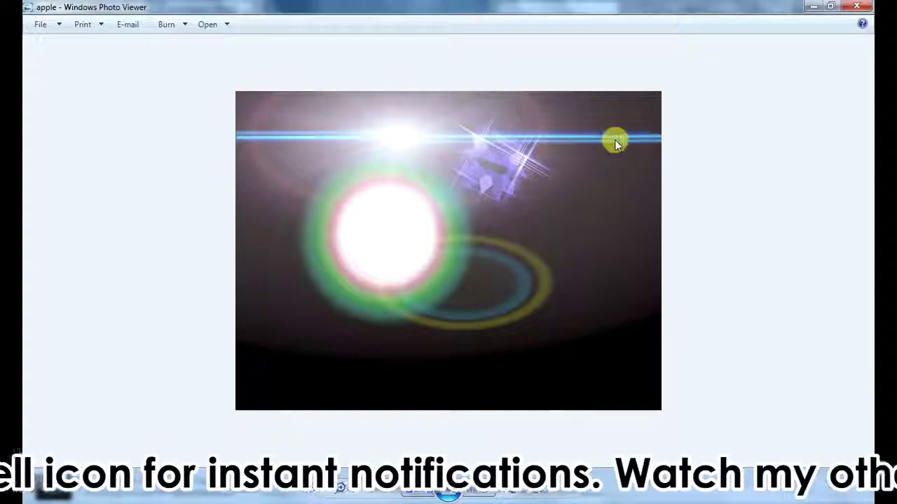
click(860, 7)
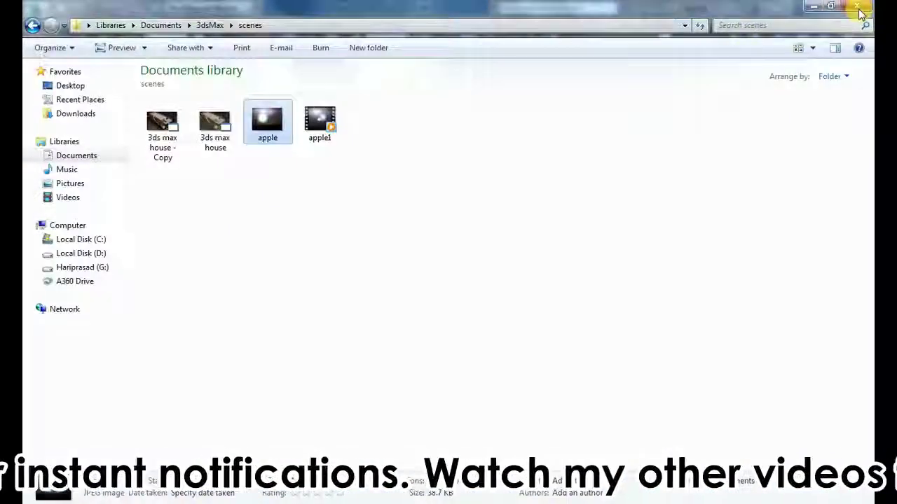
click(860, 7)
click(583, 356)
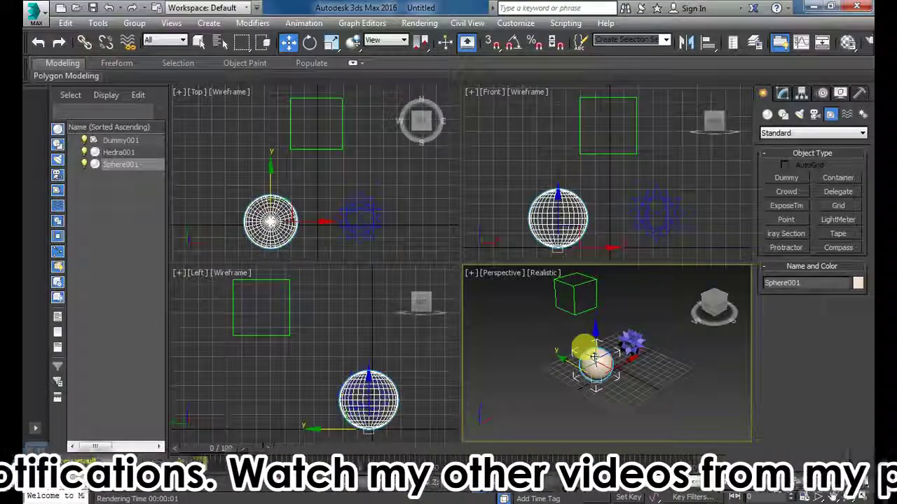
- Inspect the sphere's Object Properties and close them without changes
right_click(592, 355)
click(614, 444)
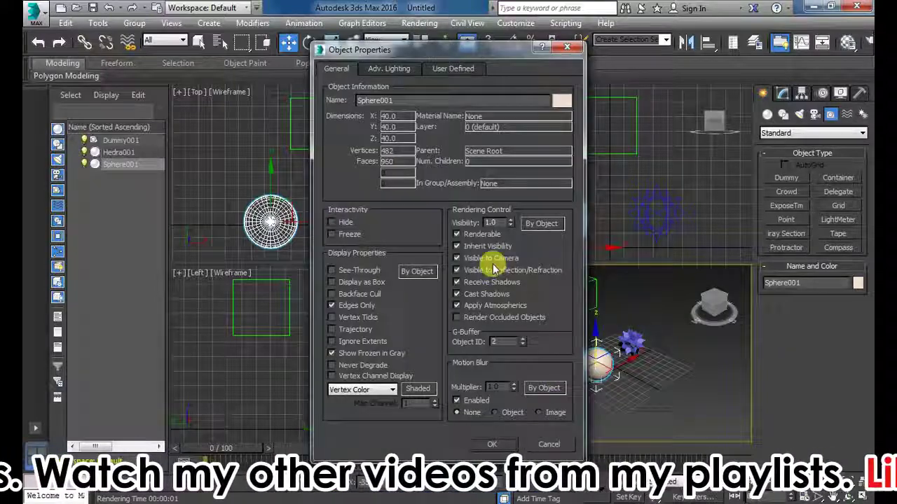
click(492, 443)
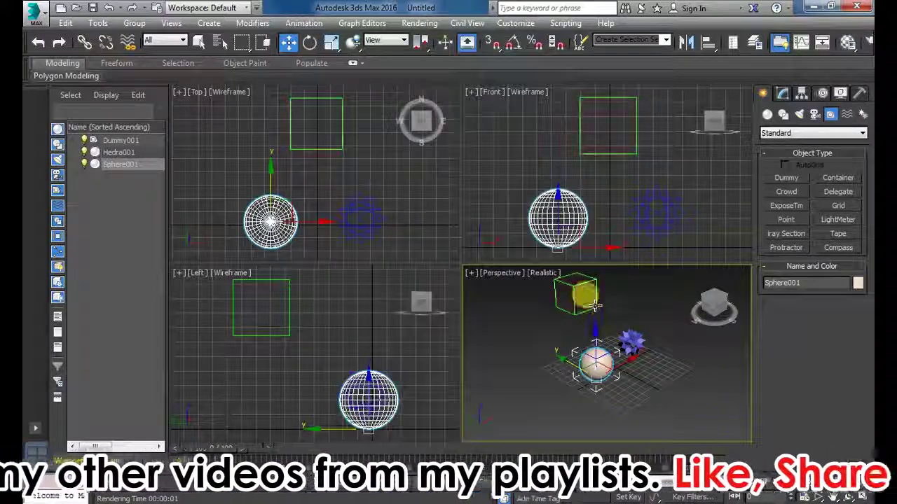
click(547, 338)
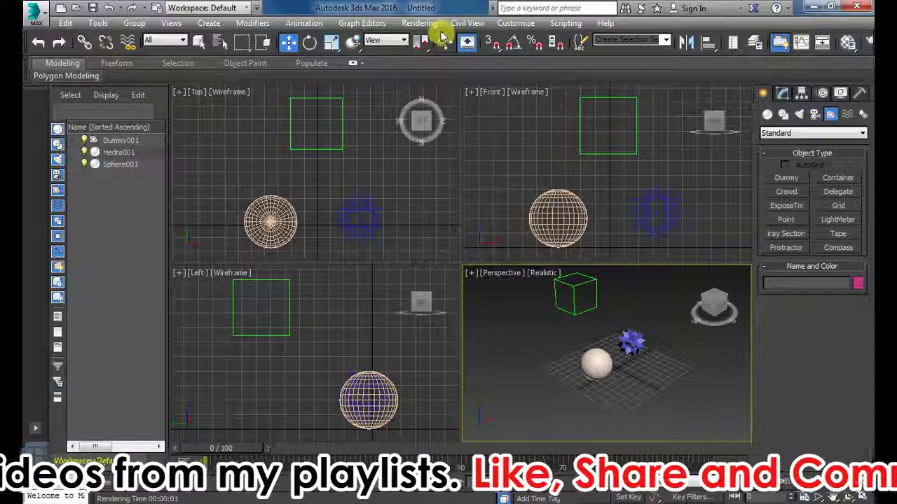
- Glance at Render Setup, close it, and reopen the Video Post window
click(418, 23)
click(454, 82)
click(419, 23)
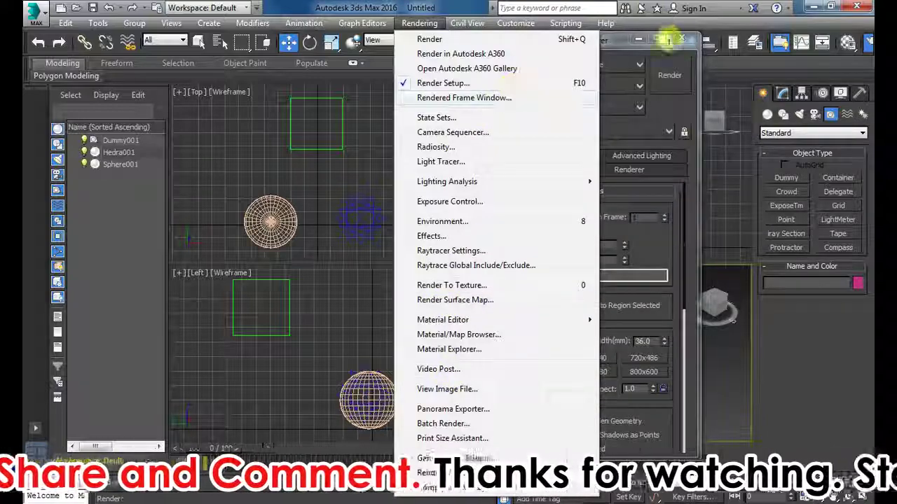
click(687, 36)
click(420, 23)
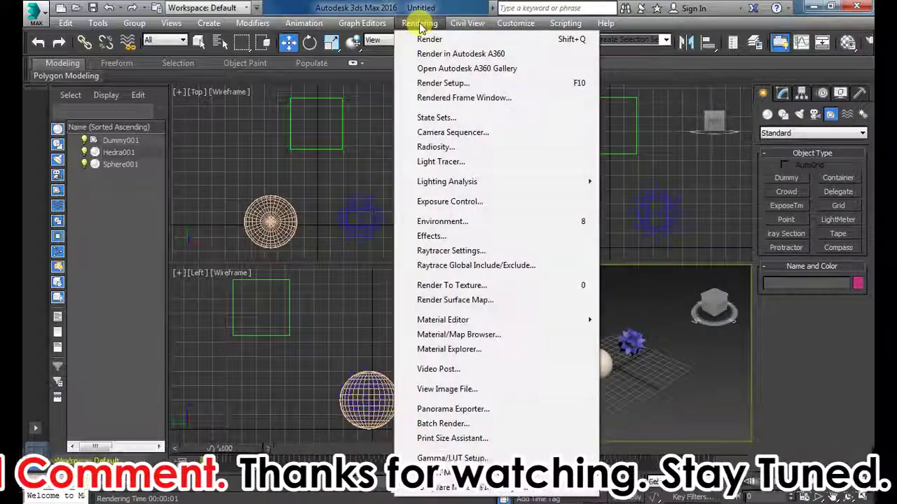
click(448, 369)
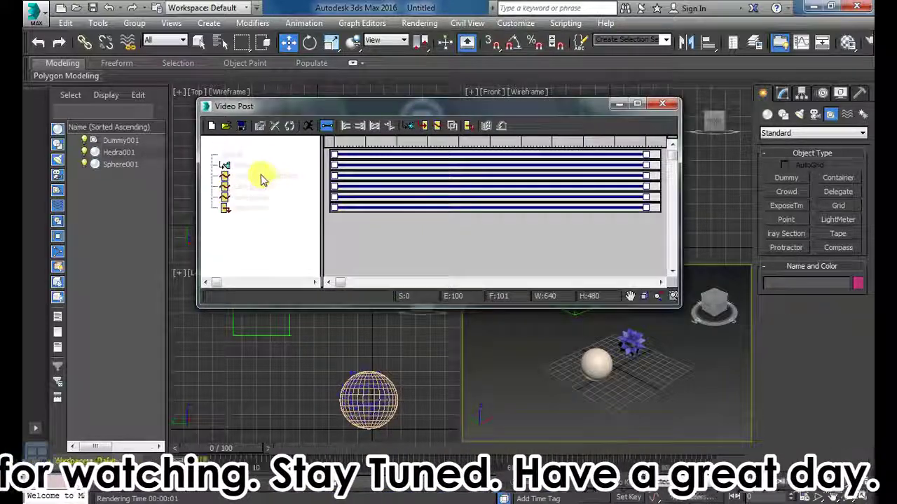
- Set the Lens Effects Glow Preferences colour to Gradient, then reopen the glow's Setup
click(273, 176)
double_click(275, 186)
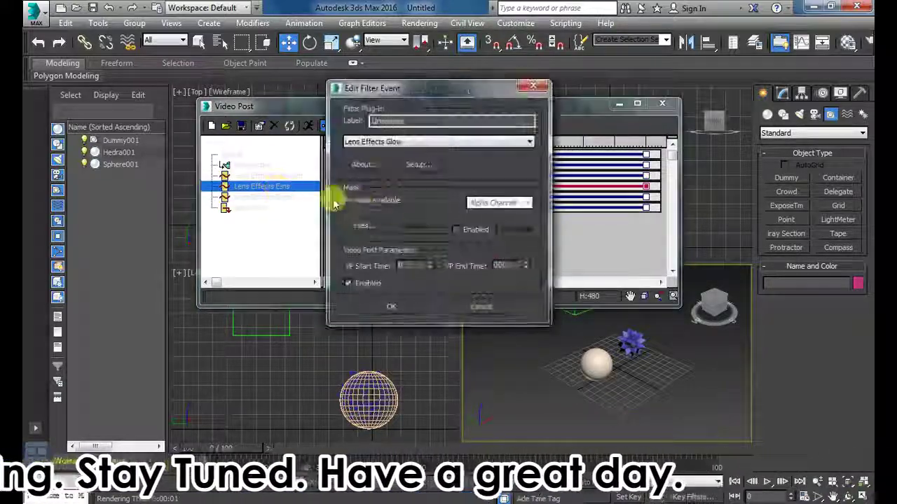
click(412, 163)
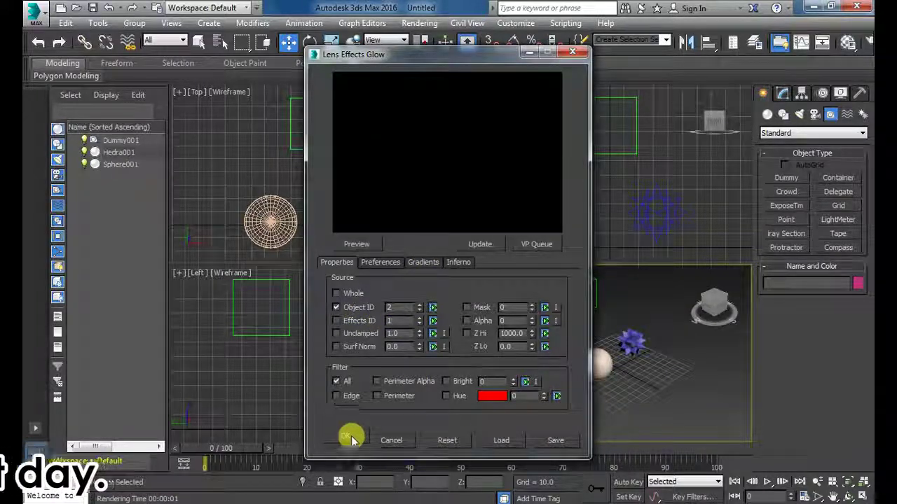
click(537, 243)
click(425, 261)
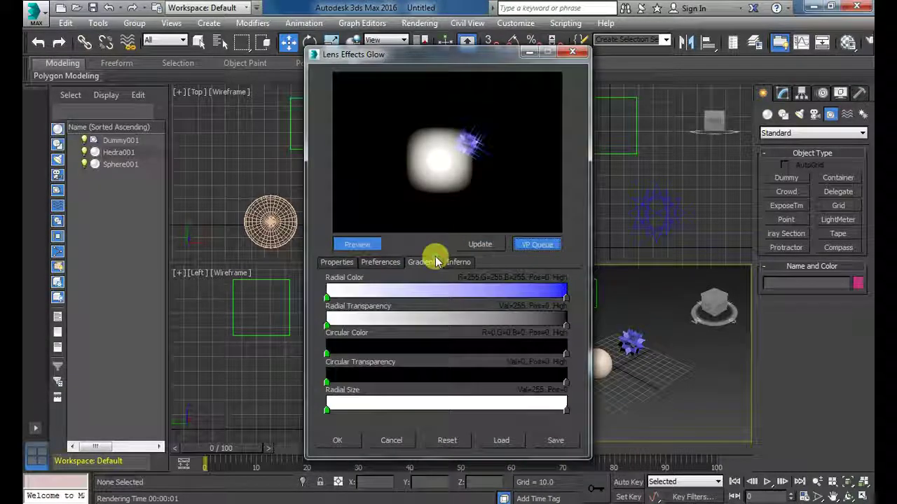
click(391, 262)
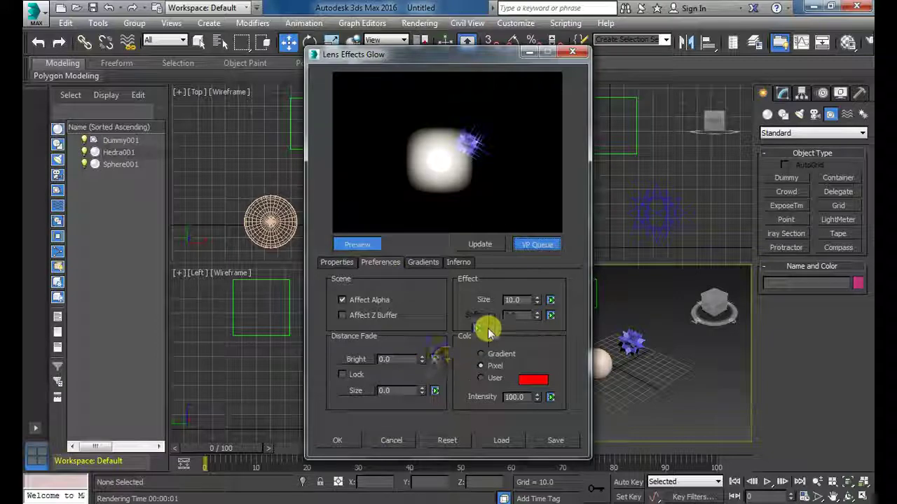
click(490, 352)
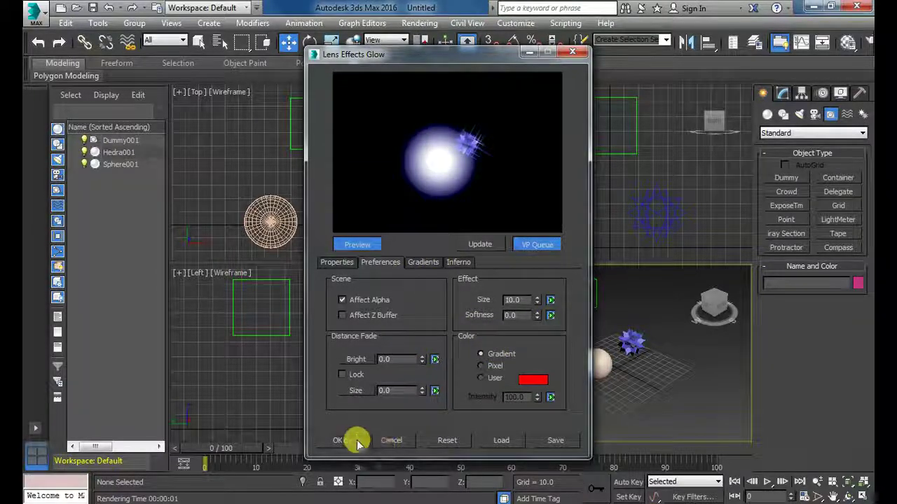
click(342, 440)
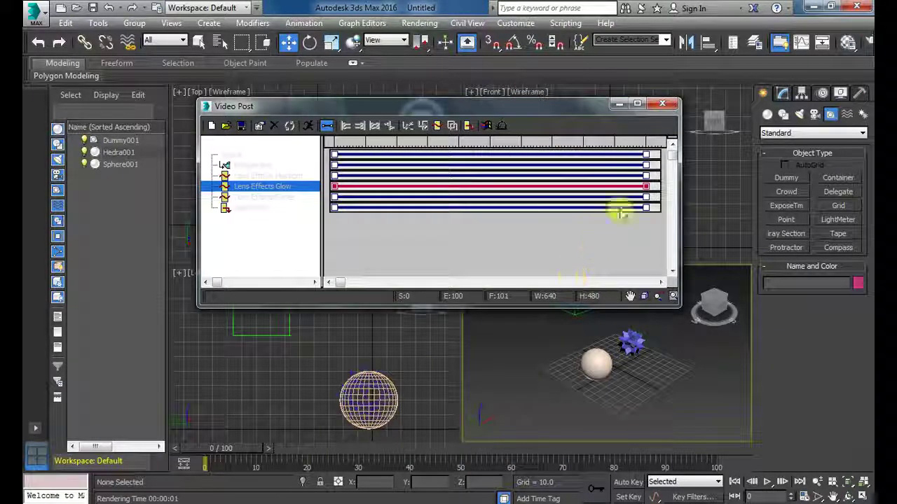
double_click(291, 189)
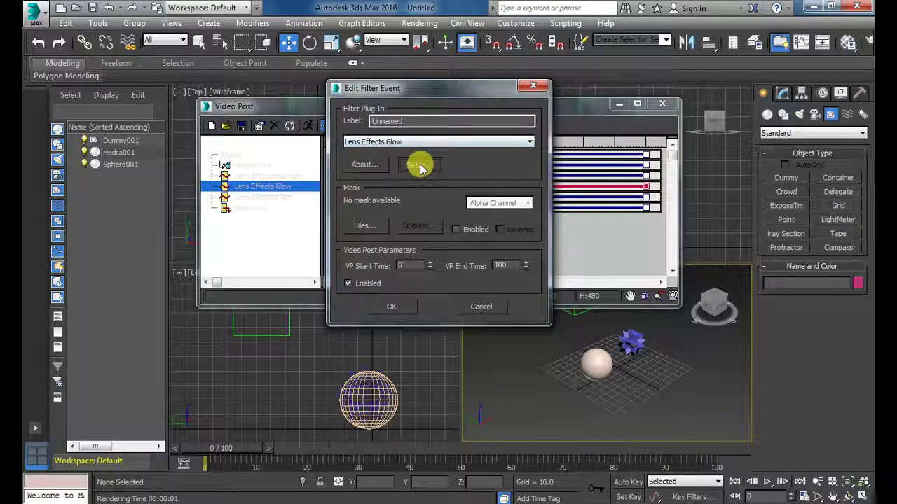
click(418, 165)
- Add flags to the glow's Radial Color gradient and make the flag at position 30 pink
click(423, 262)
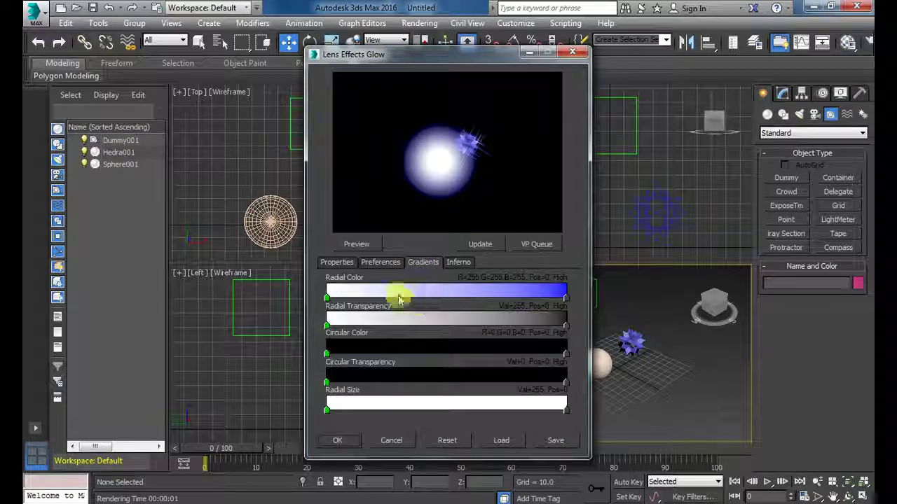
click(476, 297)
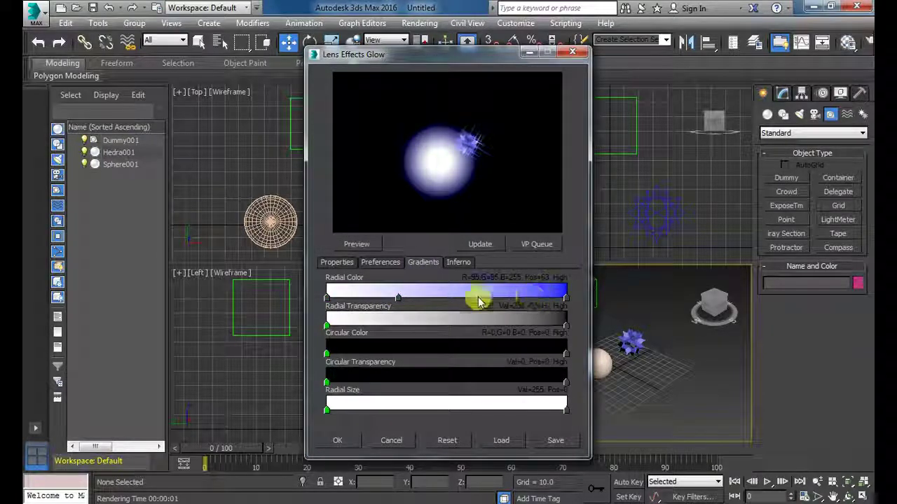
click(397, 298)
right_click(397, 298)
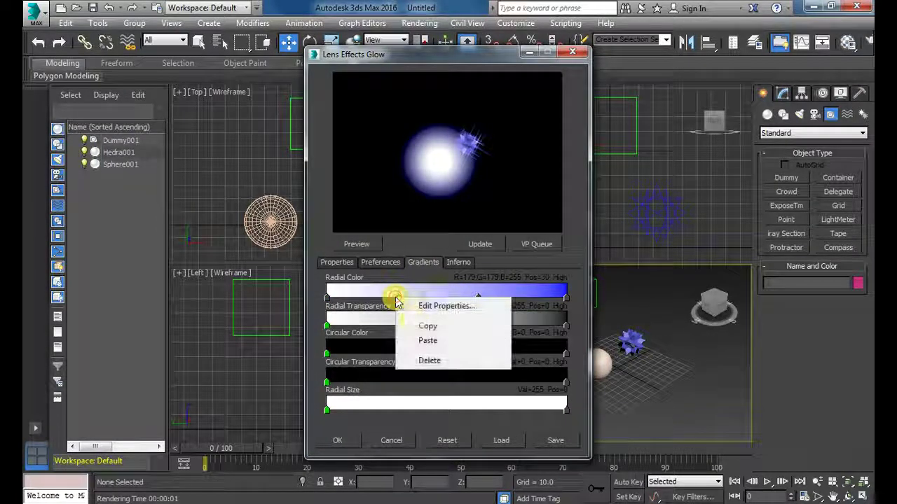
click(417, 306)
click(465, 226)
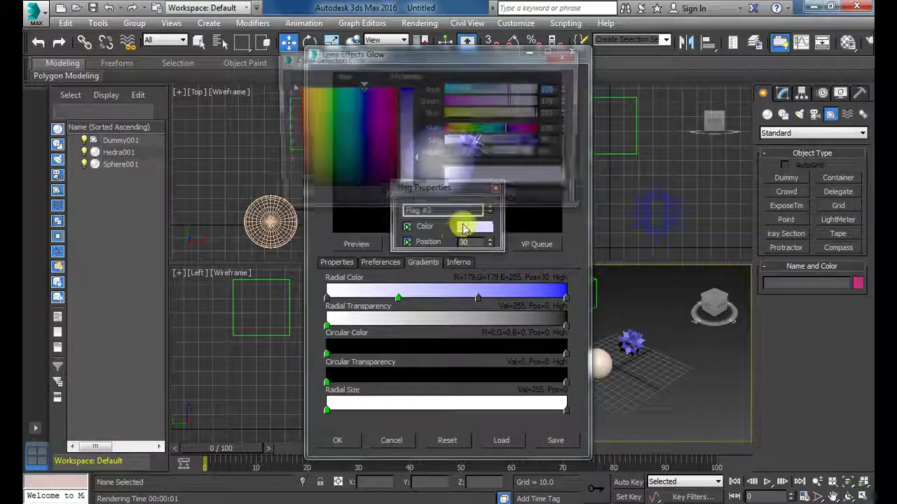
drag(391, 116, 386, 126)
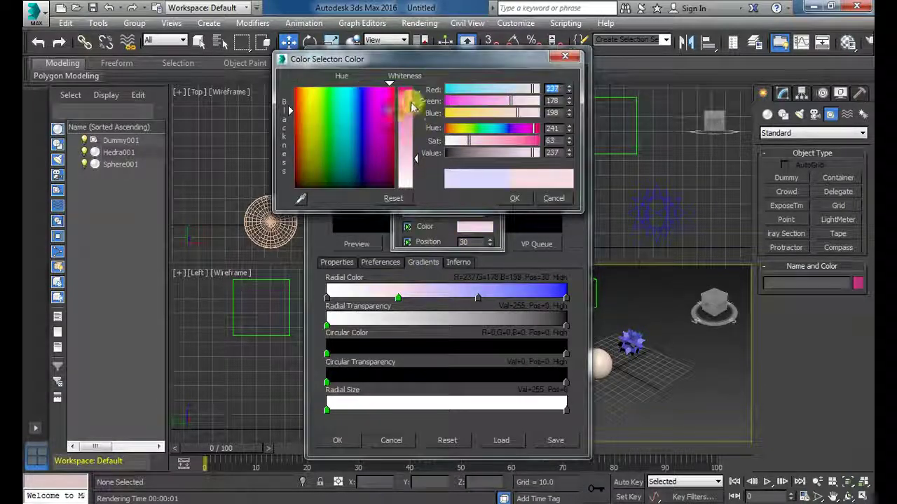
click(514, 198)
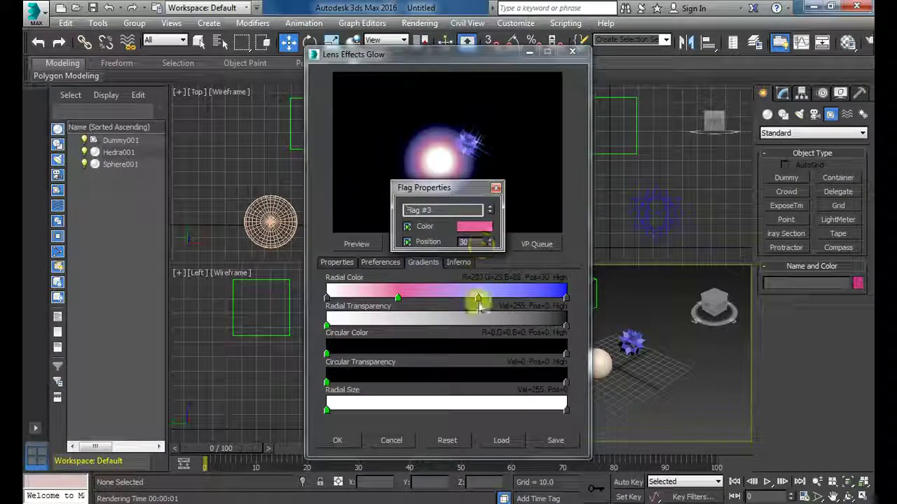
- Colour the flag at position 63 green and accept the new glow gradient
click(477, 298)
click(474, 226)
click(306, 114)
click(390, 99)
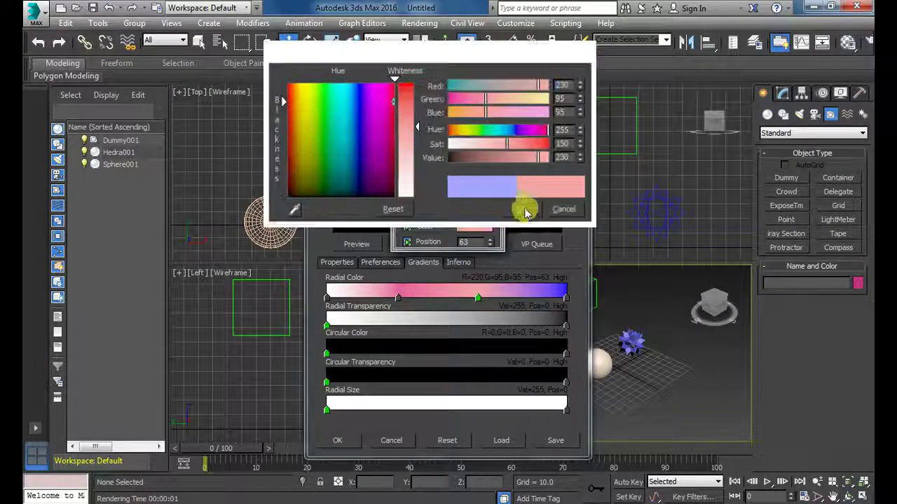
click(522, 201)
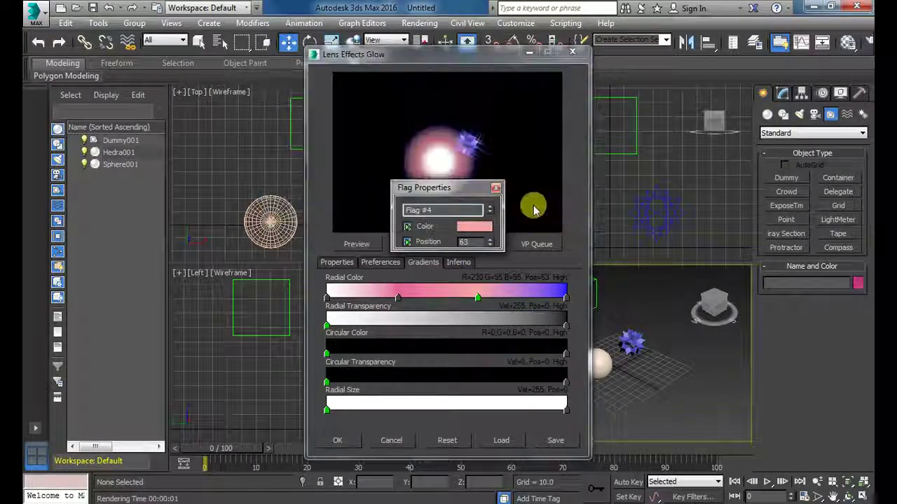
click(476, 227)
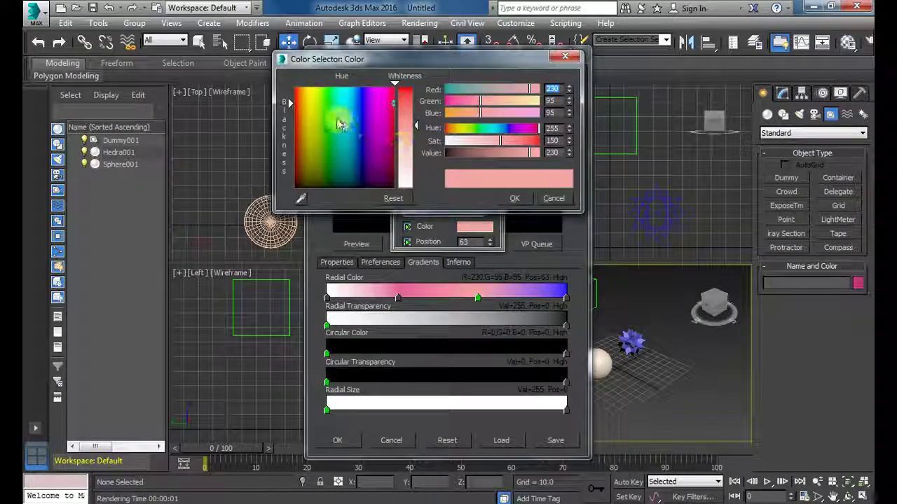
click(329, 103)
drag(400, 124, 409, 116)
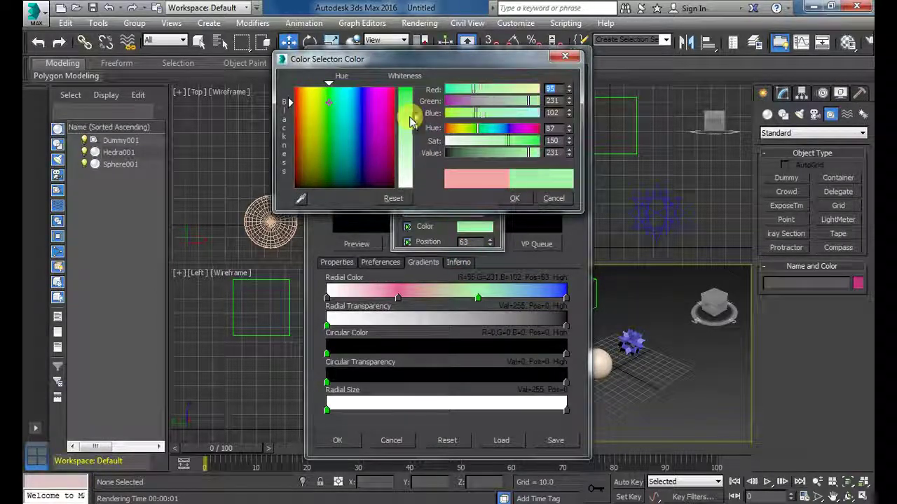
click(514, 201)
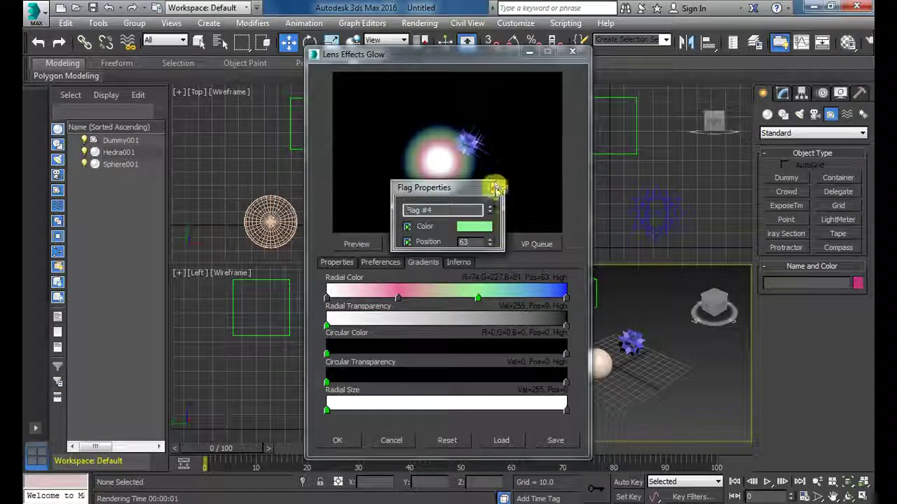
click(495, 187)
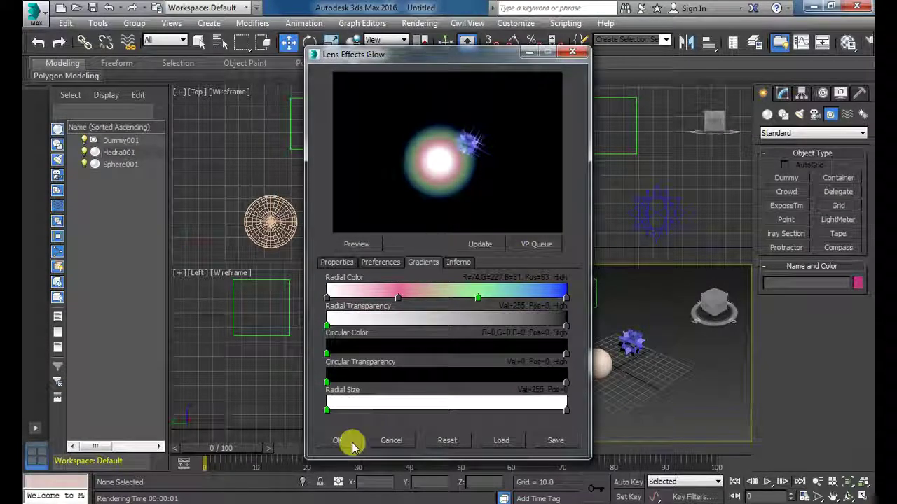
click(338, 440)
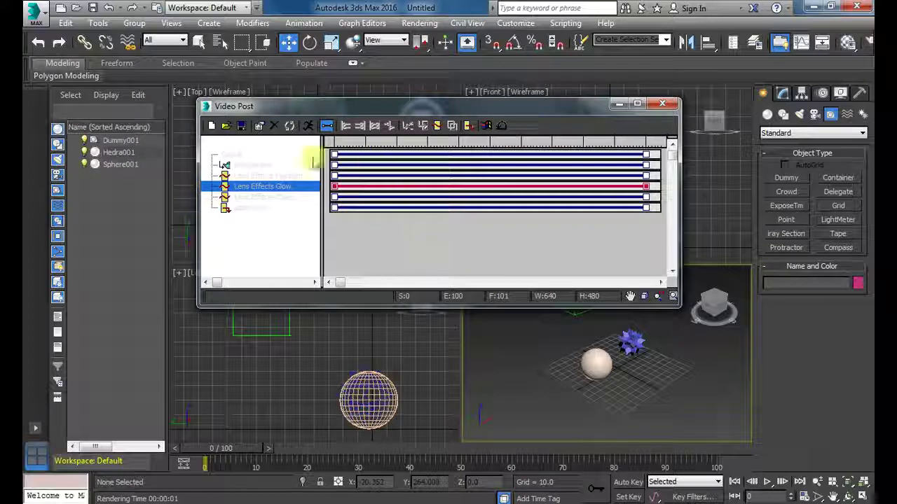
- Execute the Video Post sequence, confirm overwriting apple1.avi, and render
click(302, 129)
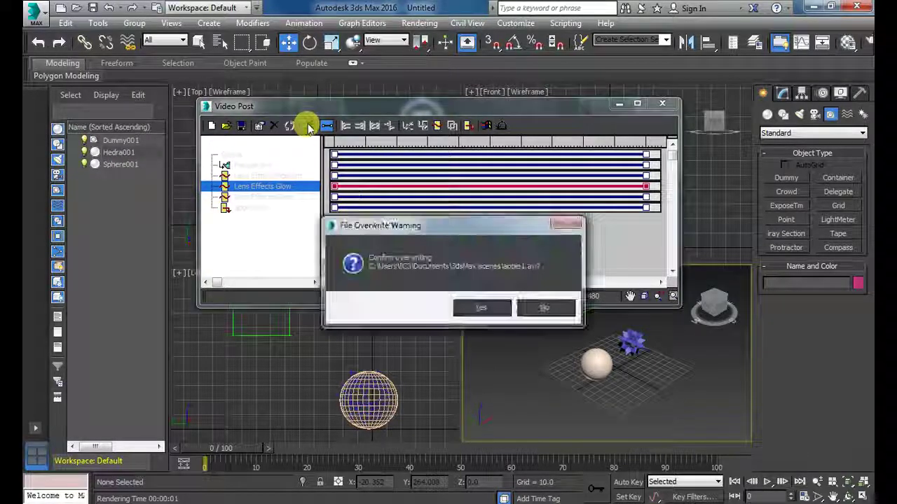
click(488, 310)
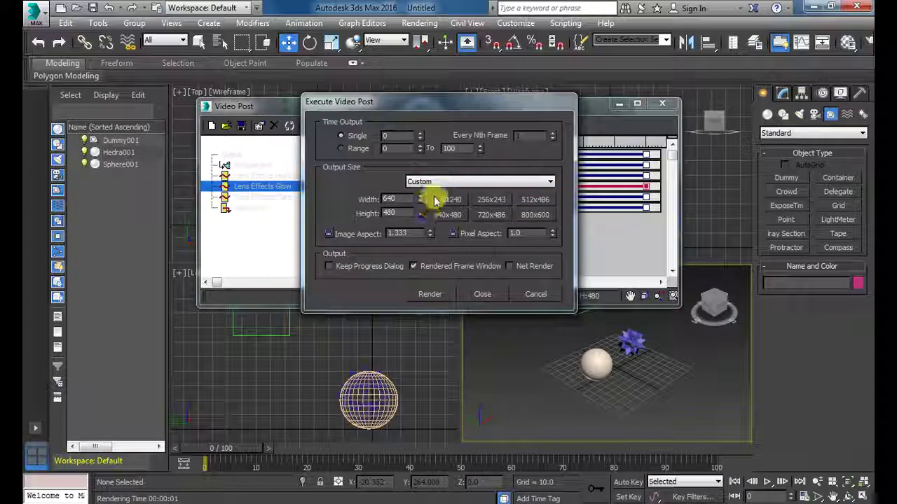
click(440, 294)
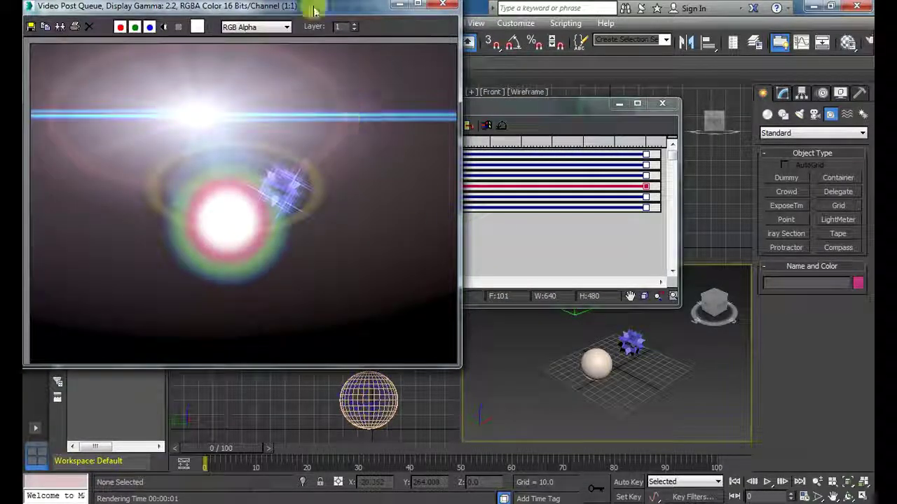
- Review the re-rendered glow-and-flare frame, cancel saving it, and close the frame and Video Post windows
drag(348, 14, 539, 76)
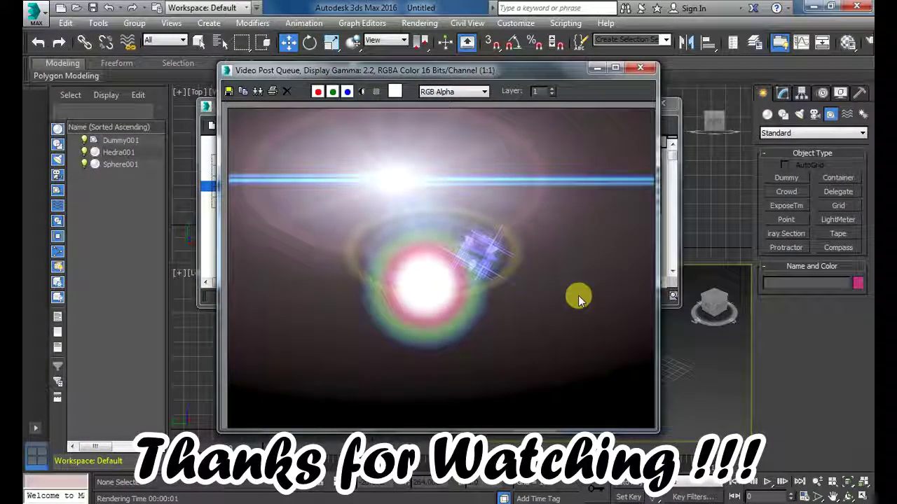
click(228, 91)
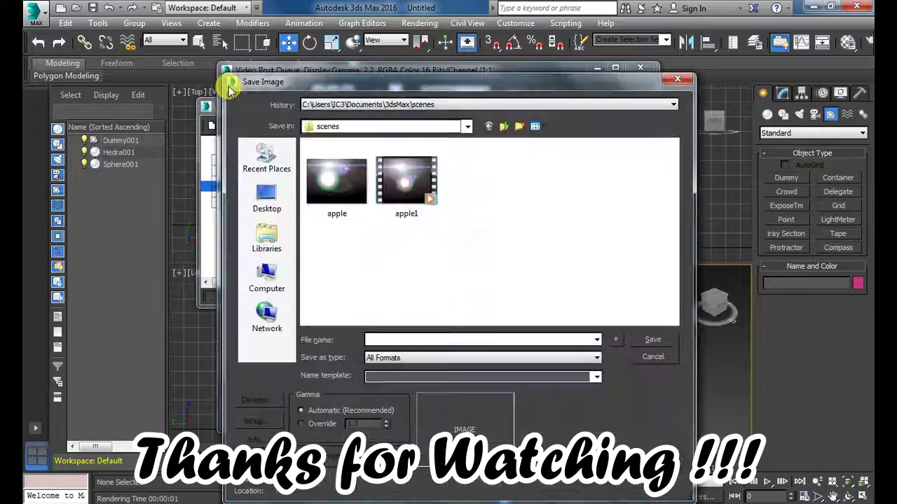
click(329, 179)
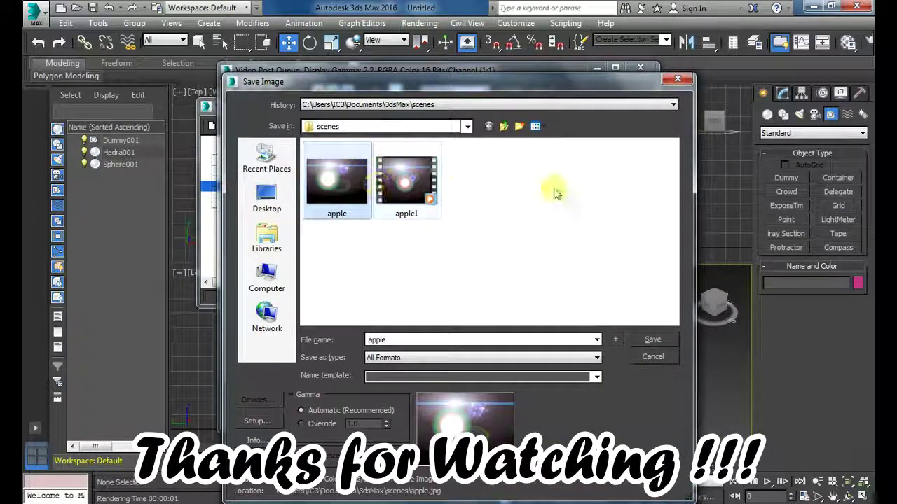
click(677, 78)
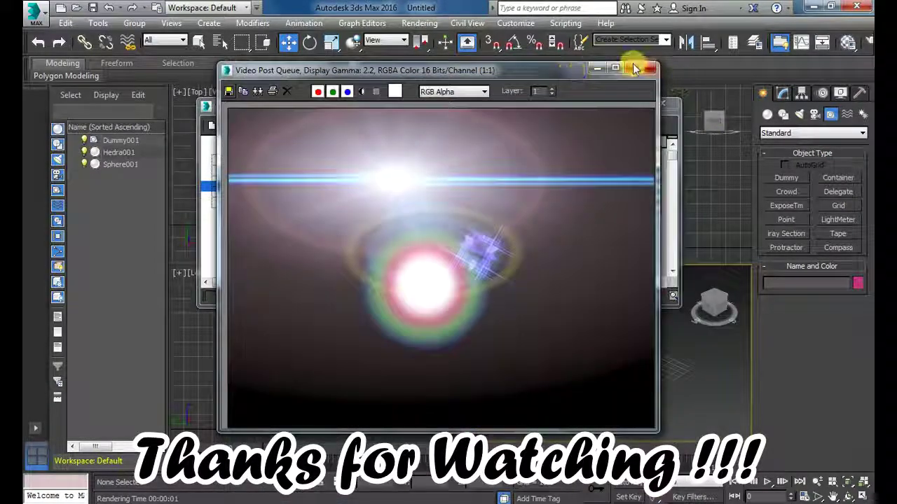
click(649, 68)
click(663, 104)
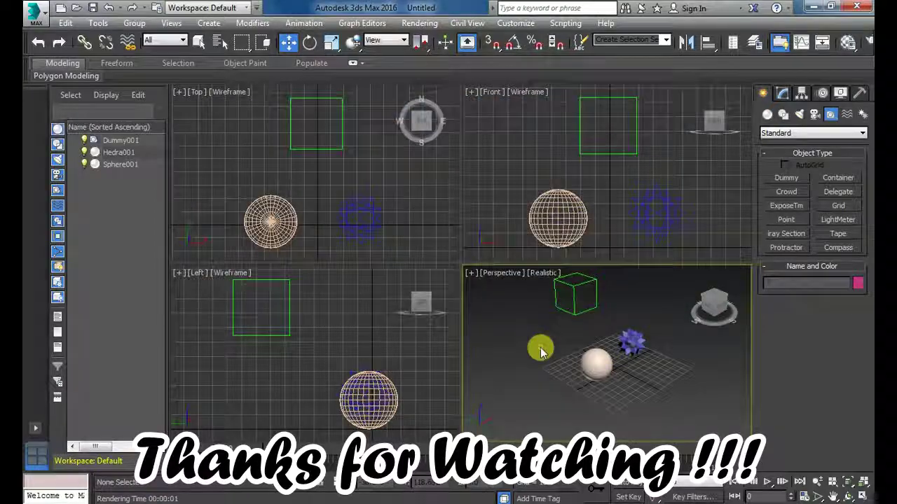